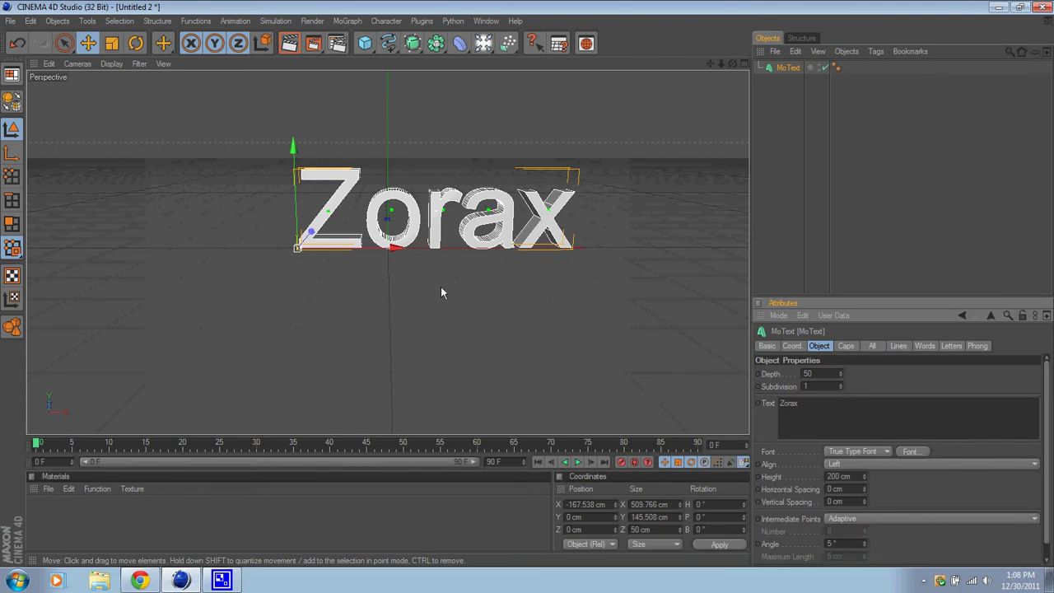
Move the Zorax MoText along X to about -225 cm and set its font to Ethnocentric Regular
left_click_drag(392, 245, 362, 246)
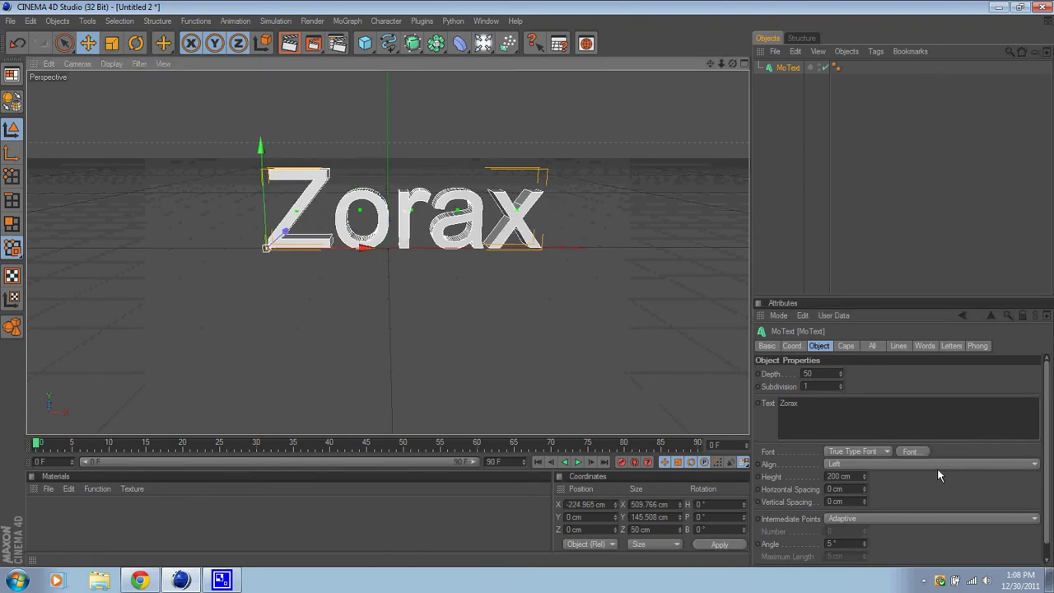
left_click(910, 453)
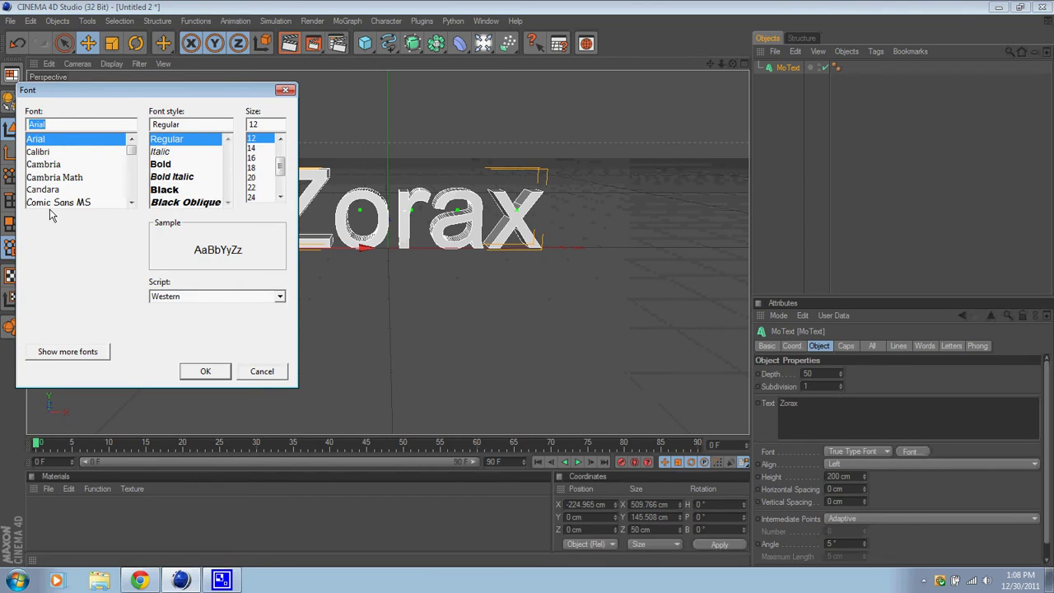
type("entric")
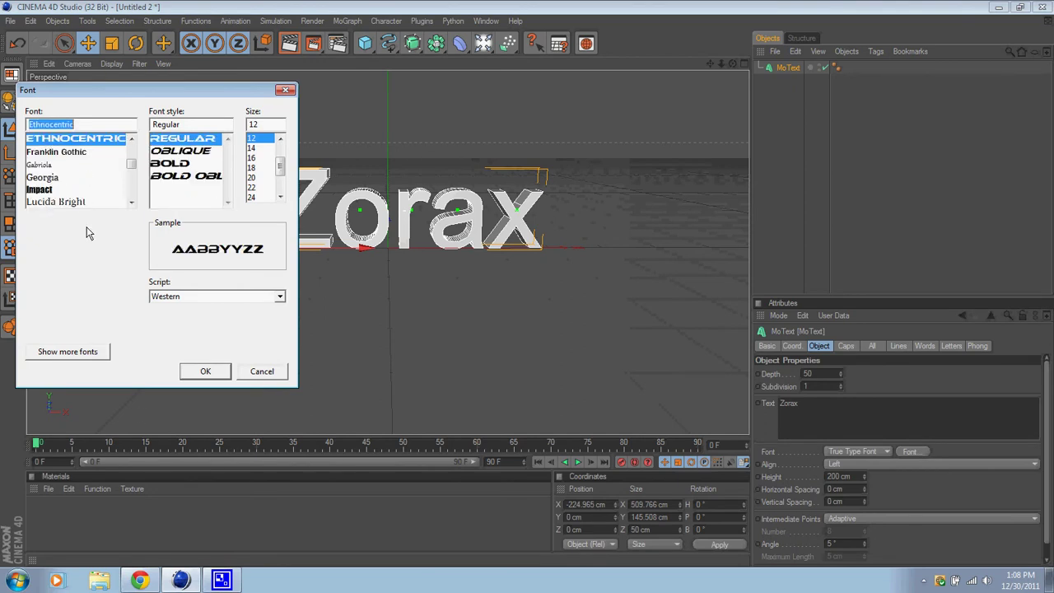
left_click(205, 371)
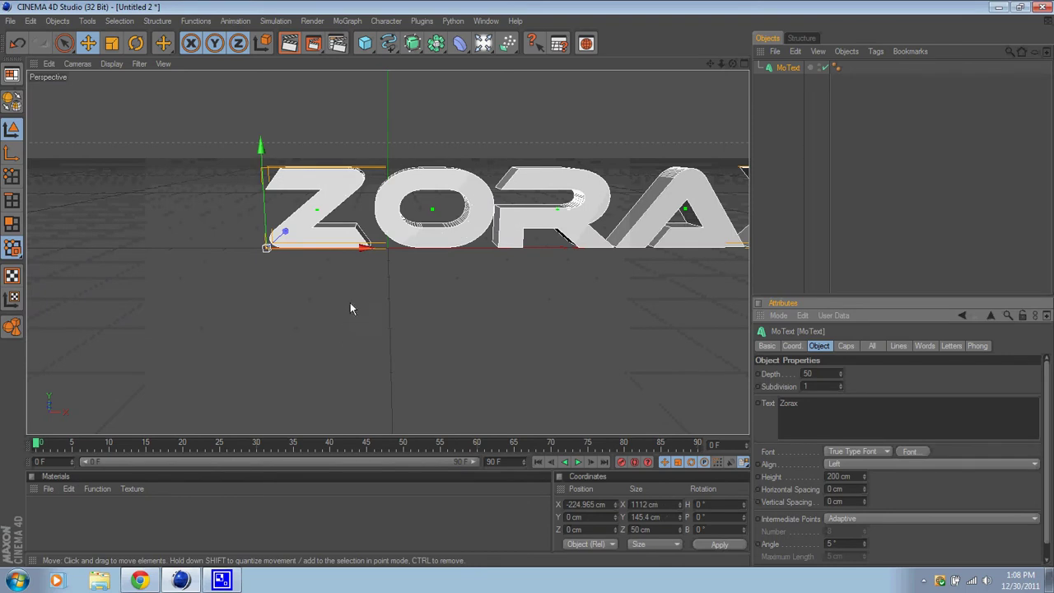
Shift the widened MoText along X to about -545 cm so it sits centred on the origin
mouse_move(526, 283)
left_mouse_down()
mouse_move(473, 283)
mouse_move(529, 289)
left_mouse_up()
scroll(423, 222, "down", 3)
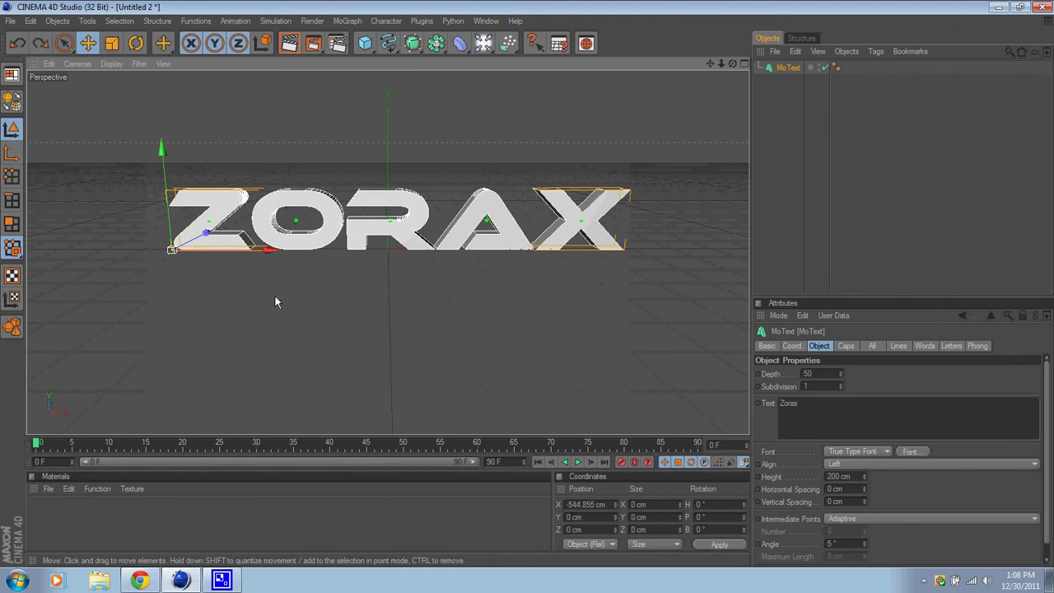
left_click(270, 258)
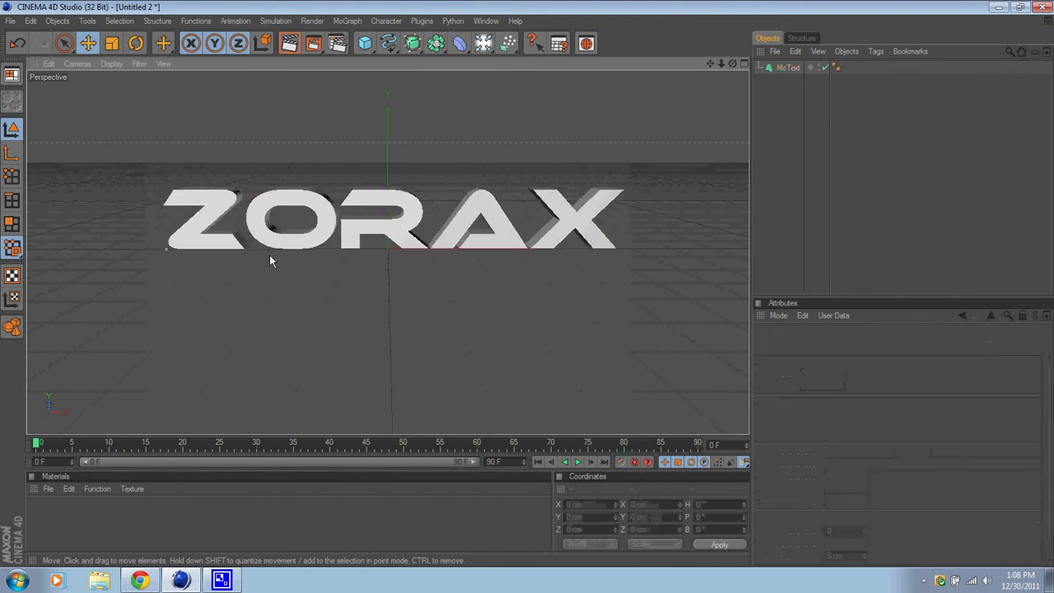
left_click(776, 69)
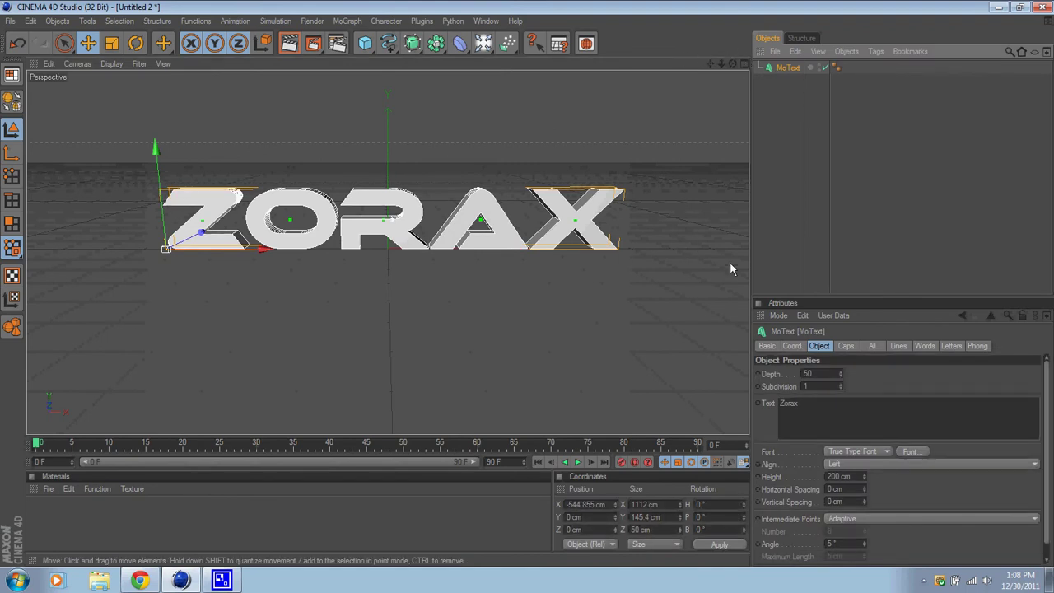
Set both the start and end caps of the MoText to Fillet Cap
left_click(843, 346)
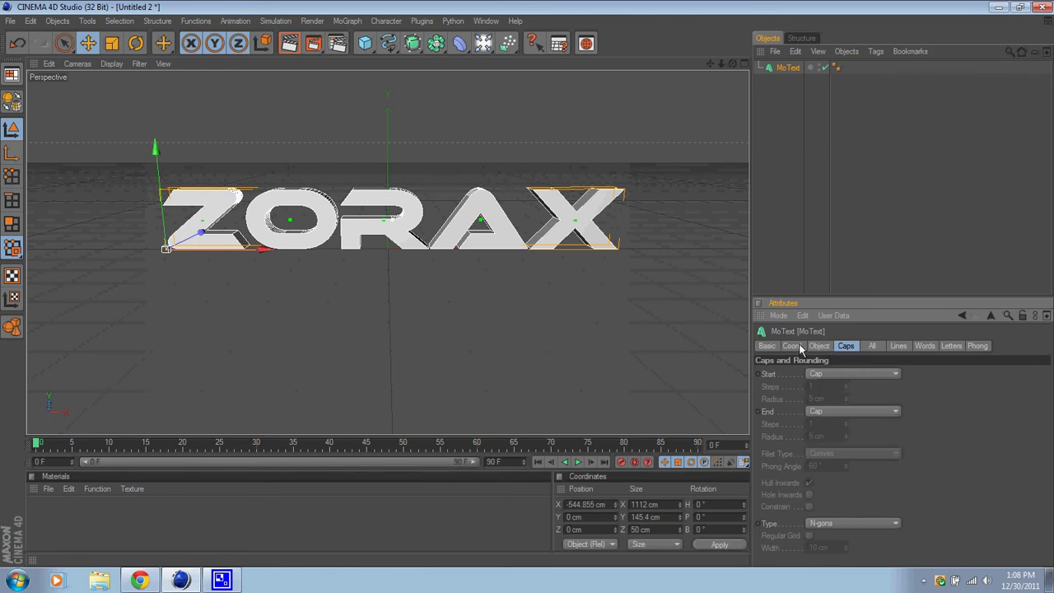
left_click(829, 373)
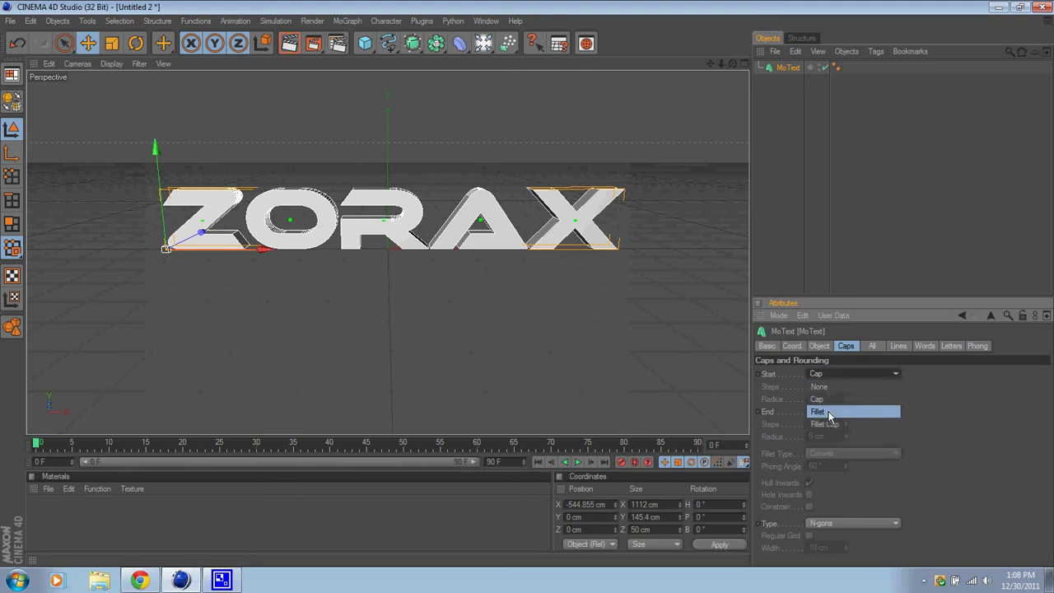
left_click(828, 416)
left_click(831, 412)
left_click(851, 464)
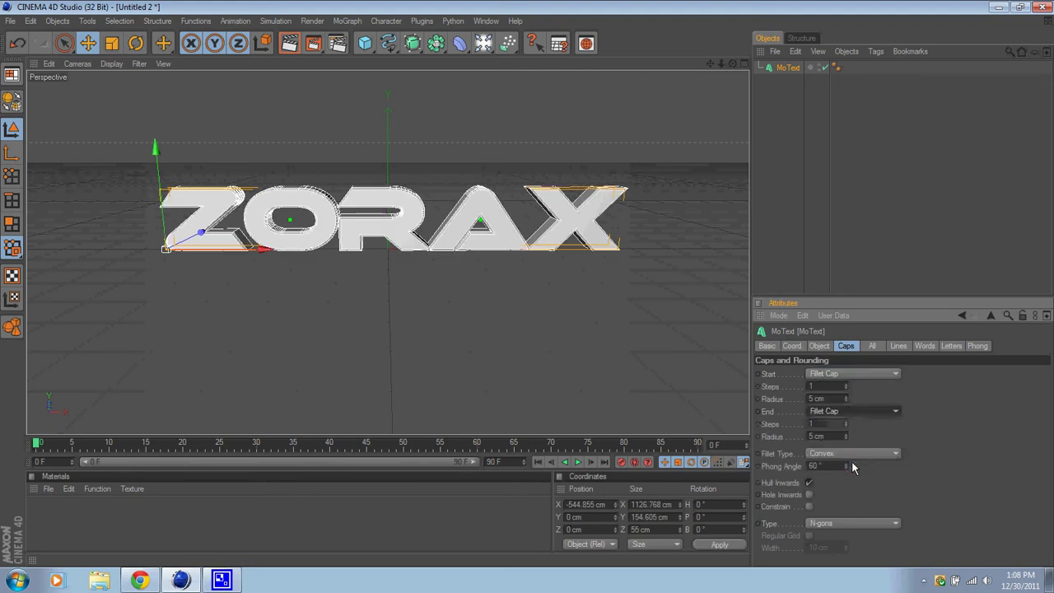
Set the fillet radius of both the start and end caps to 10 cm
left_click(846, 397)
left_click(845, 397)
left_click(845, 397)
left_click(845, 397)
left_click(845, 397)
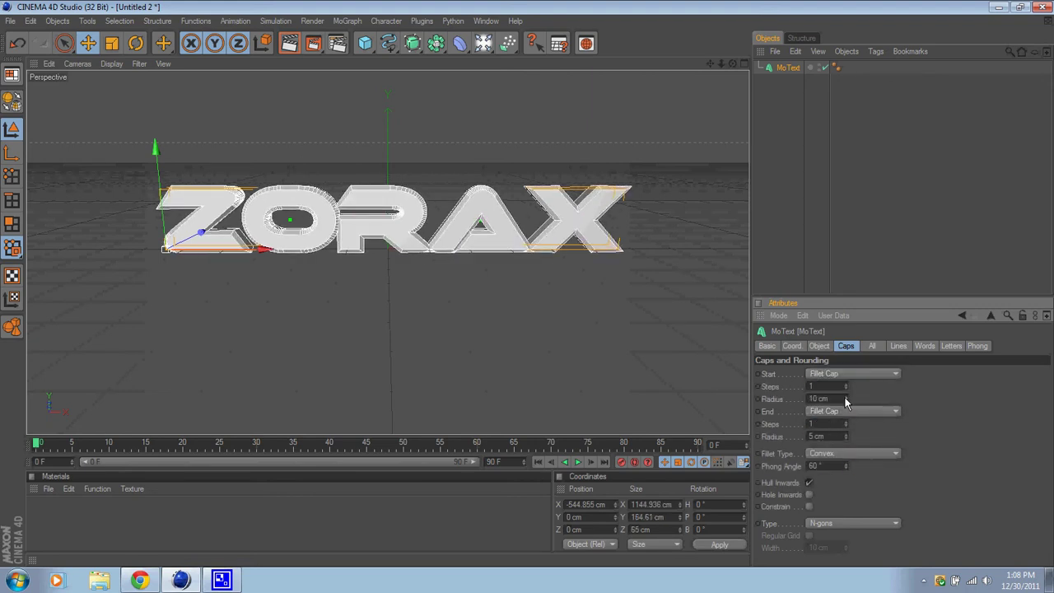
left_click(846, 434)
left_click(845, 435)
left_click(846, 435)
left_click(845, 435)
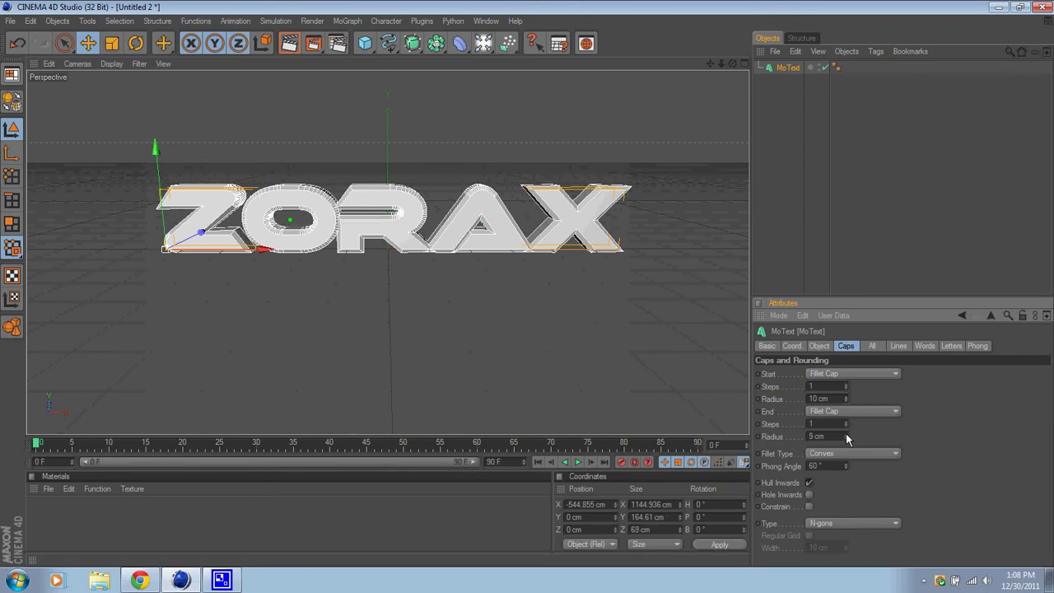
left_click(846, 435)
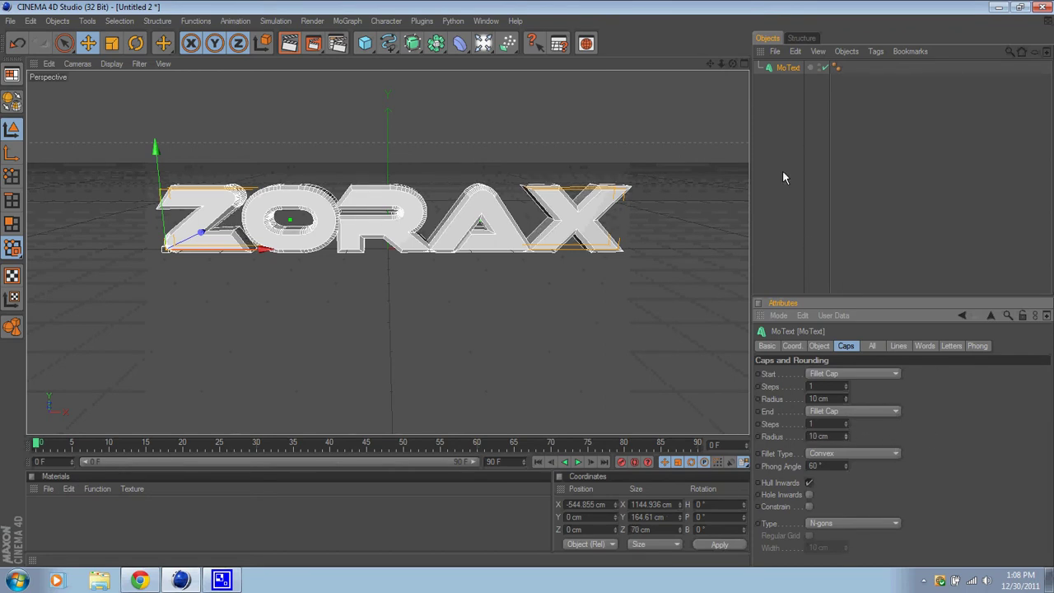
Create a new material and set its colour to pure red (R 255, G 0, B 0)
left_click(48, 488)
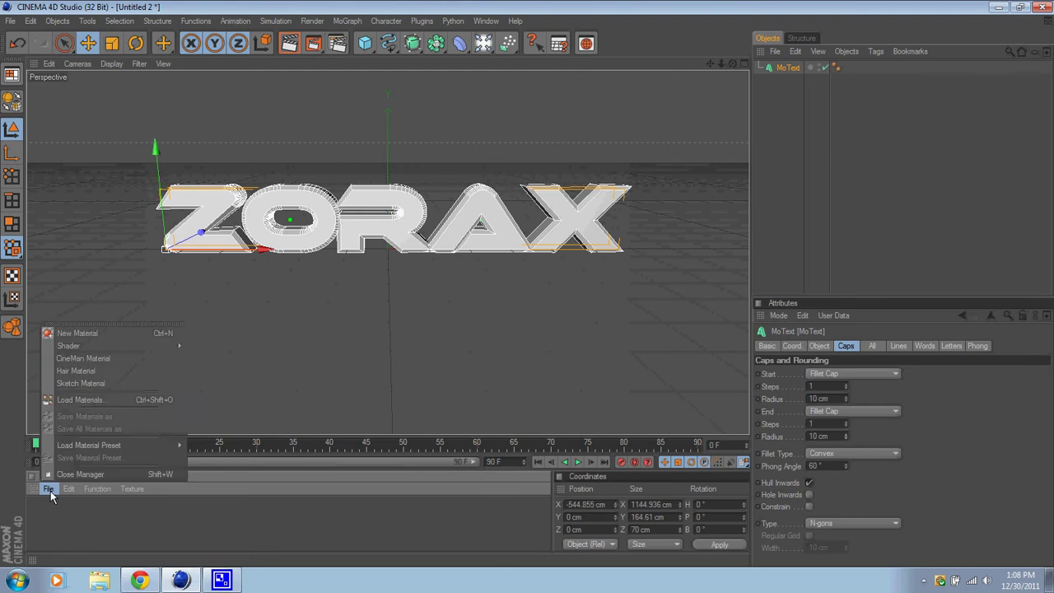
left_click(239, 531)
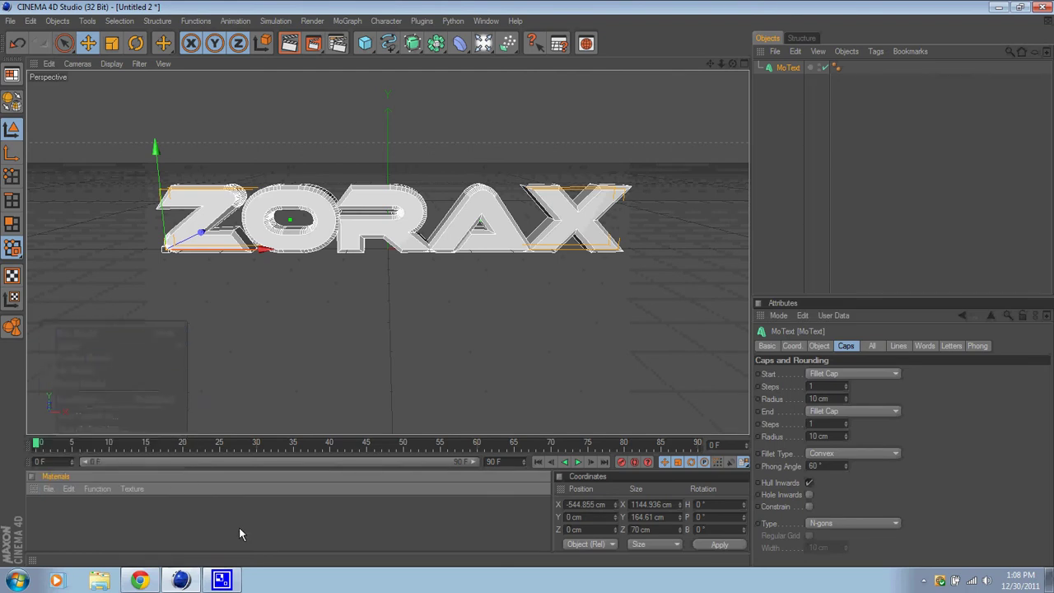
left_click(47, 489)
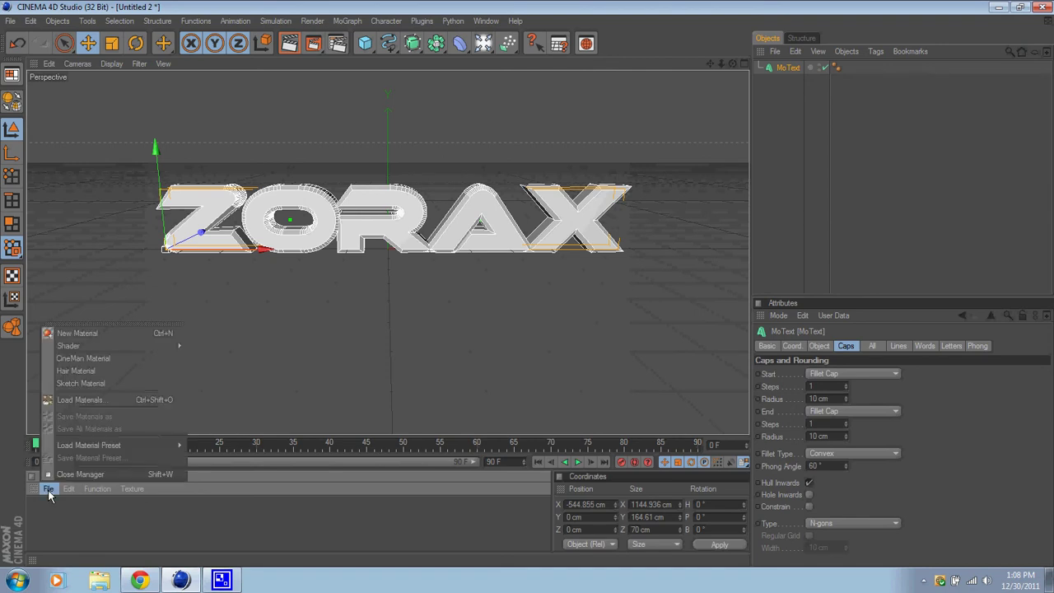
left_click(75, 333)
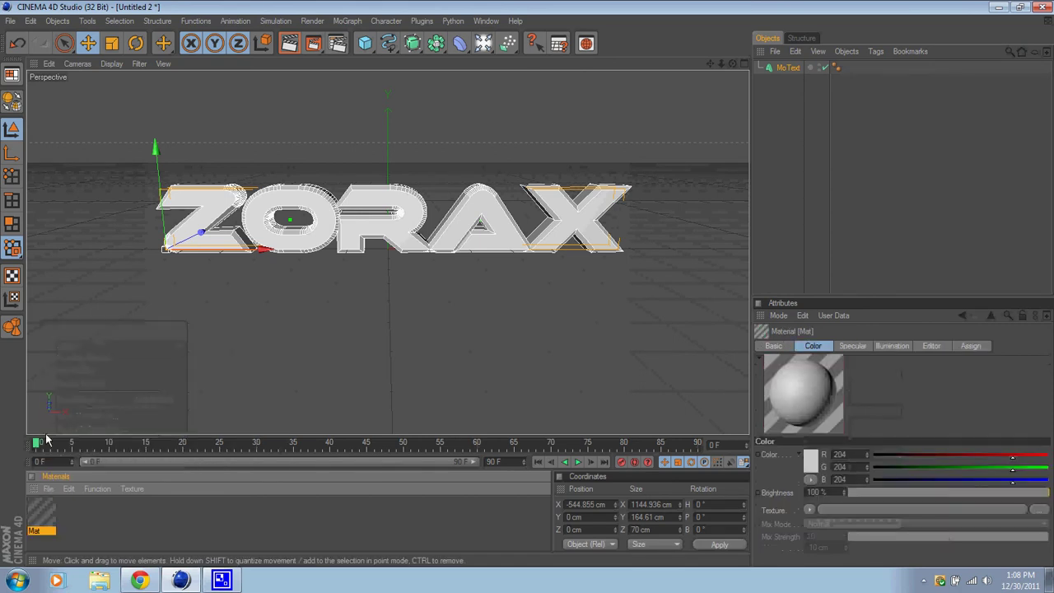
double_click(41, 513)
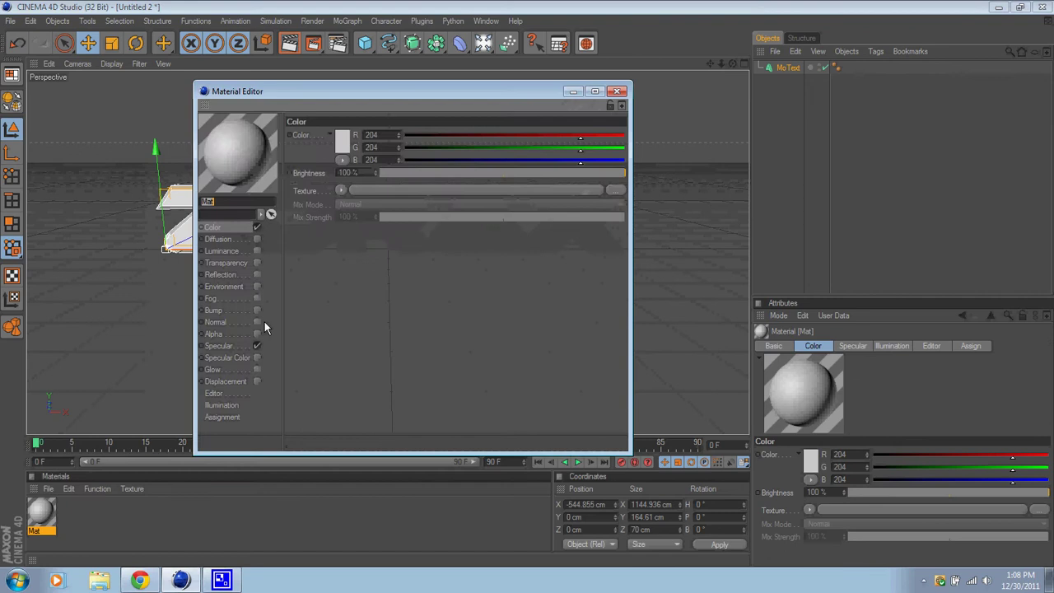
left_click(341, 142)
left_click_drag(356, 121, 355, 99)
left_click(323, 205)
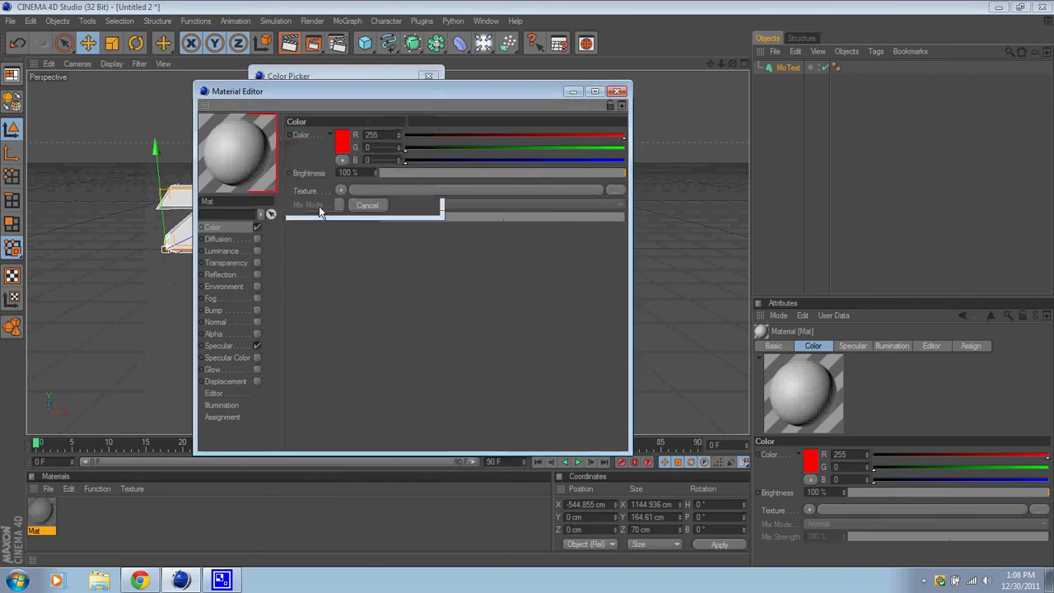
left_click(621, 92)
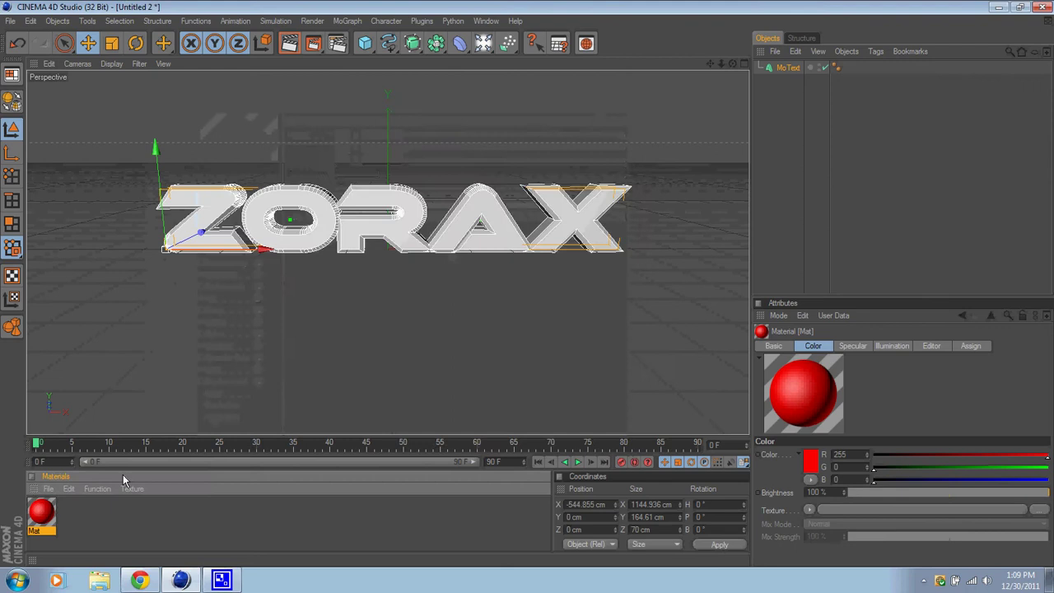
Create a second material and set its colour to black
left_click(48, 489)
left_click(66, 335)
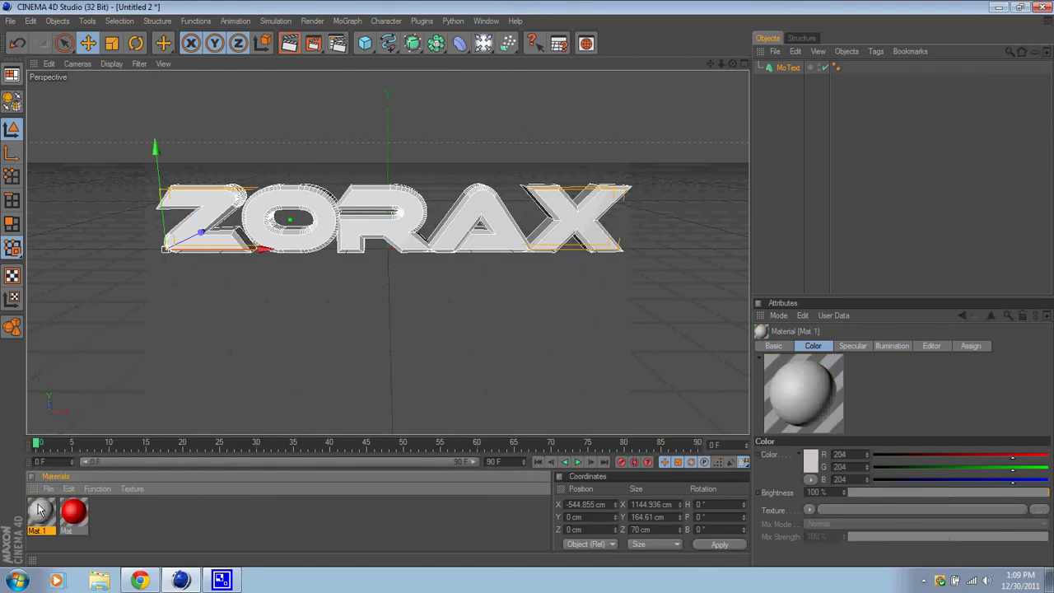
double_click(40, 508)
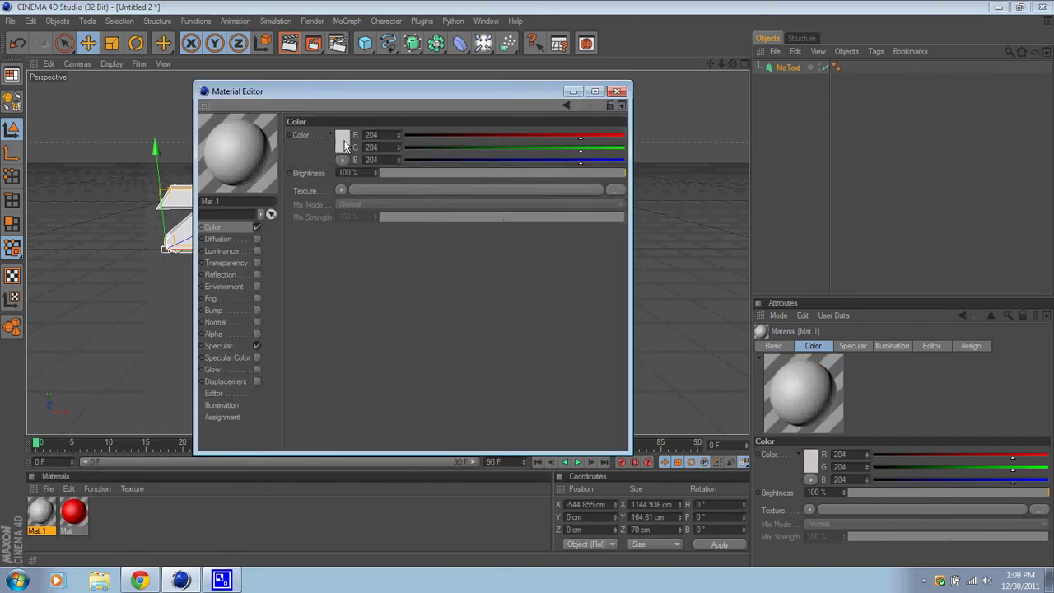
left_click(341, 154)
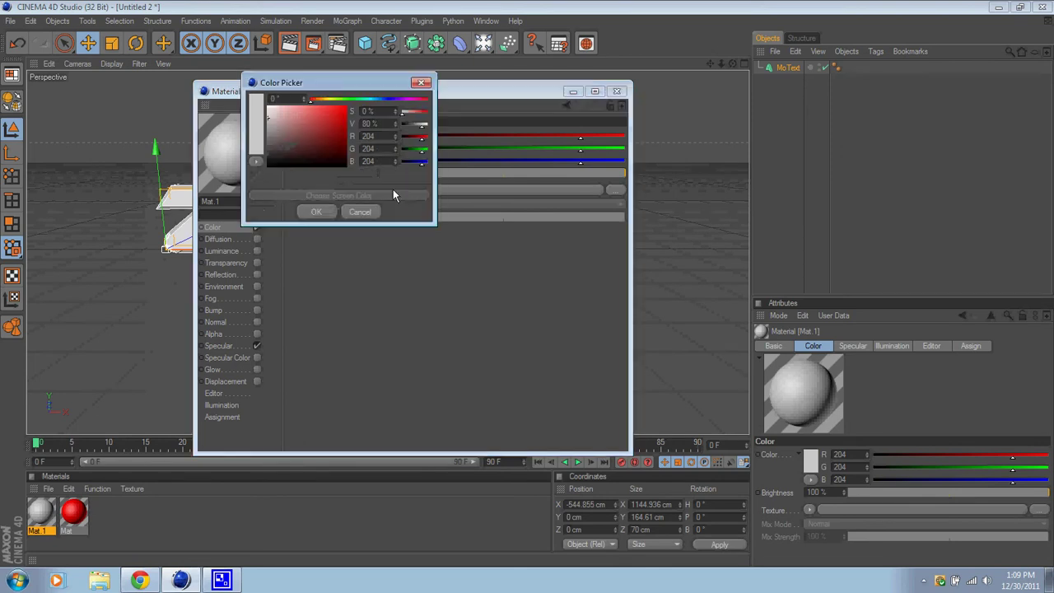
left_click(347, 165)
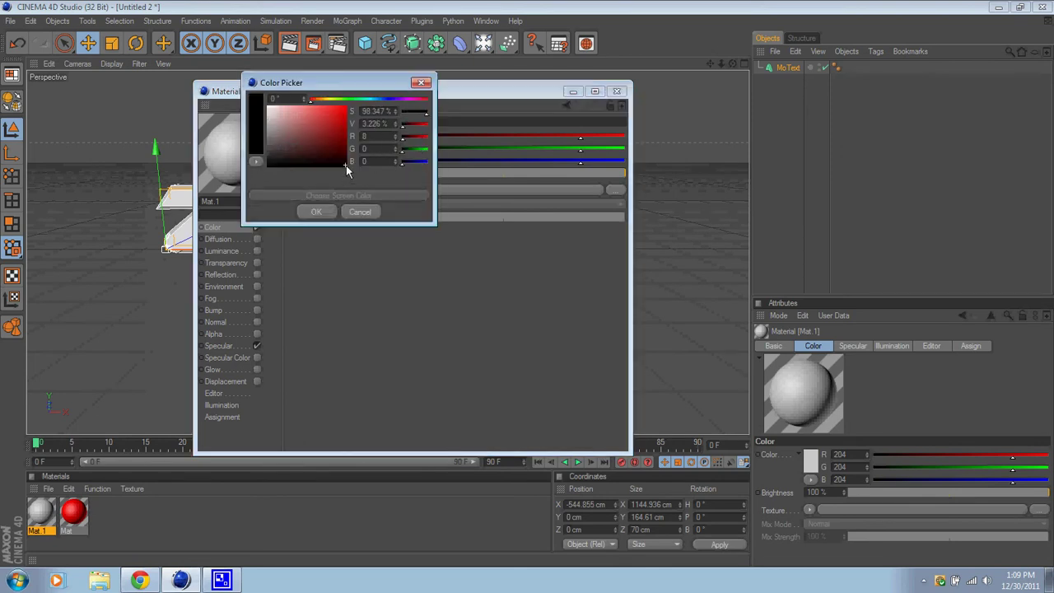
left_click(316, 212)
left_click(618, 91)
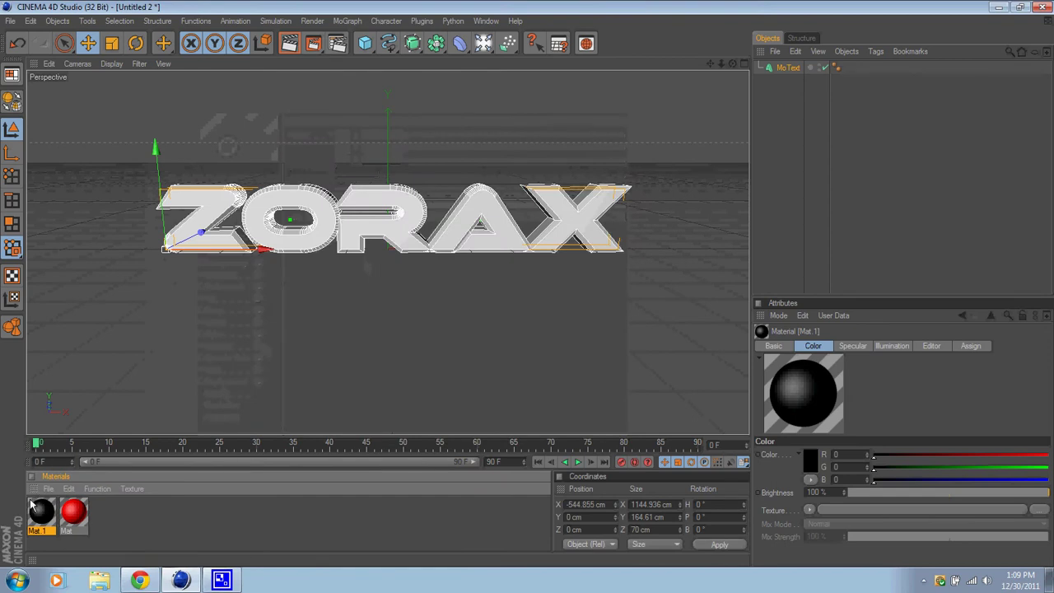
Apply the black and then the red material to the MoText, restricting the red texture to selection C1
left_click_drag(45, 536, 782, 69)
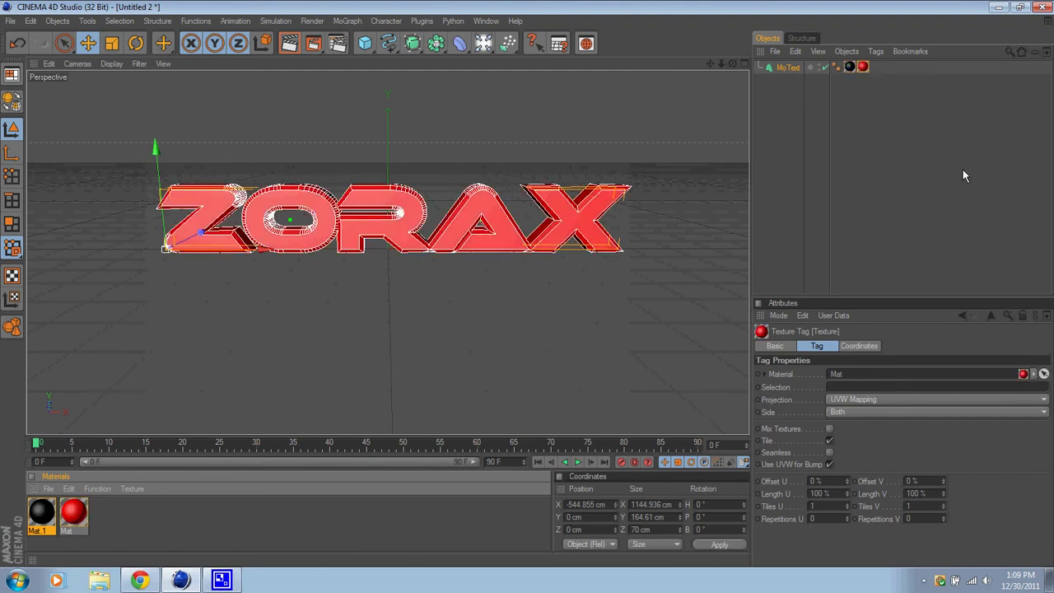
left_click(1032, 174)
left_click(863, 67)
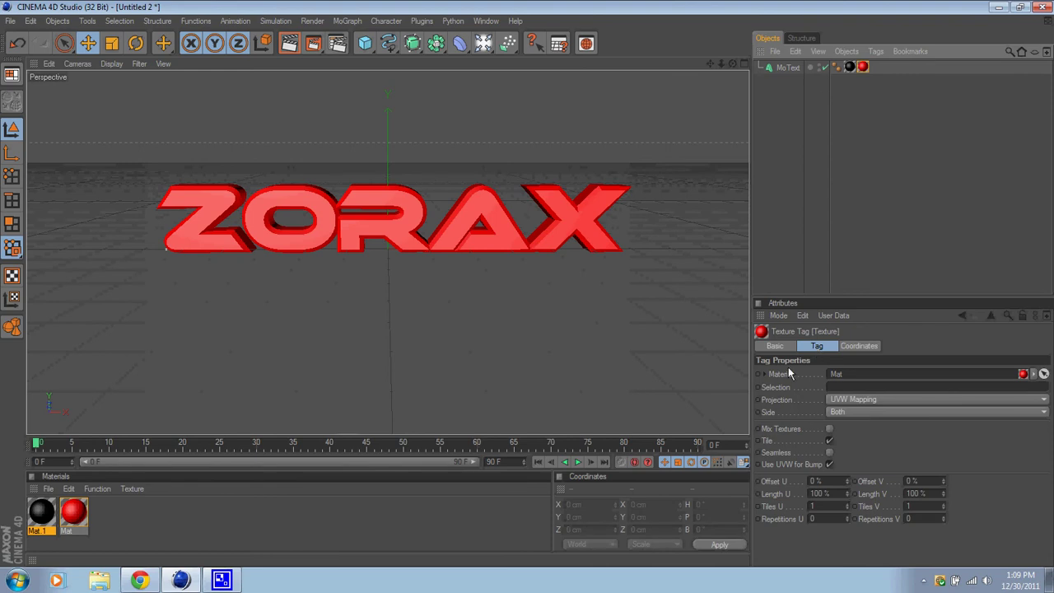
left_click(833, 389)
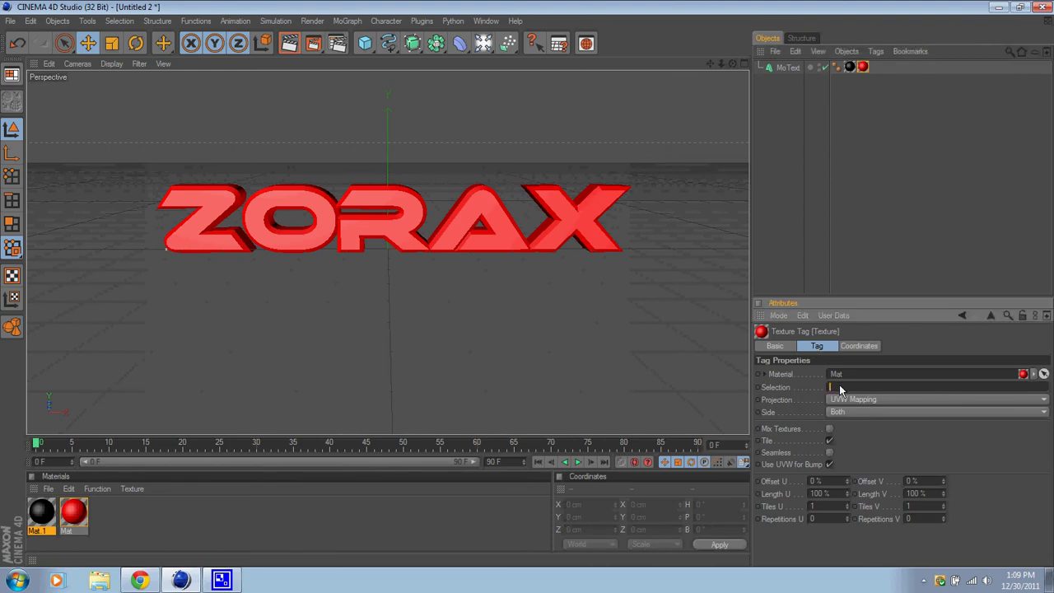
type("C1")
key("Return")
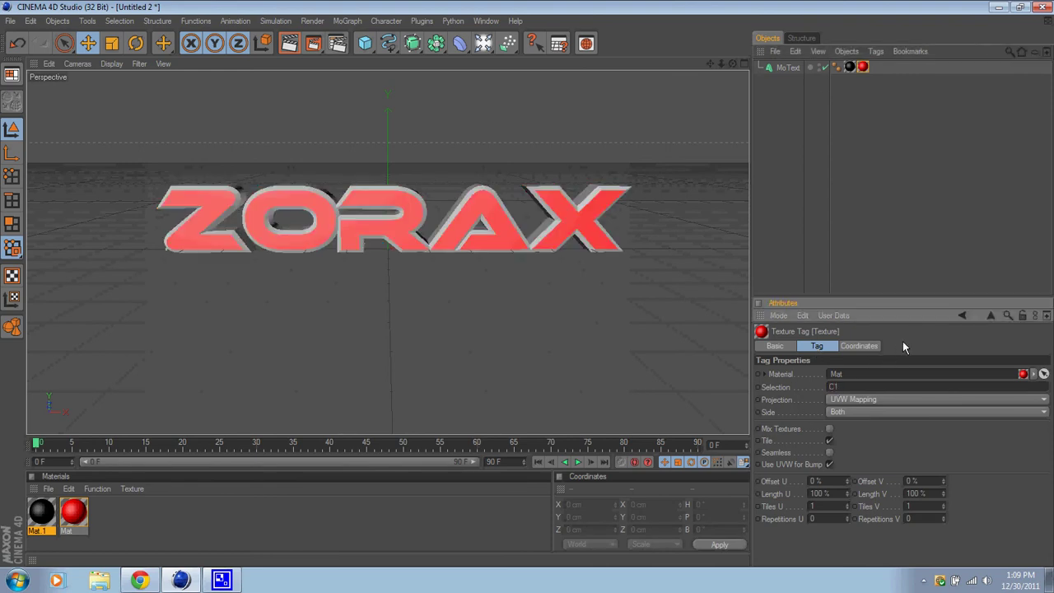
left_click(875, 168)
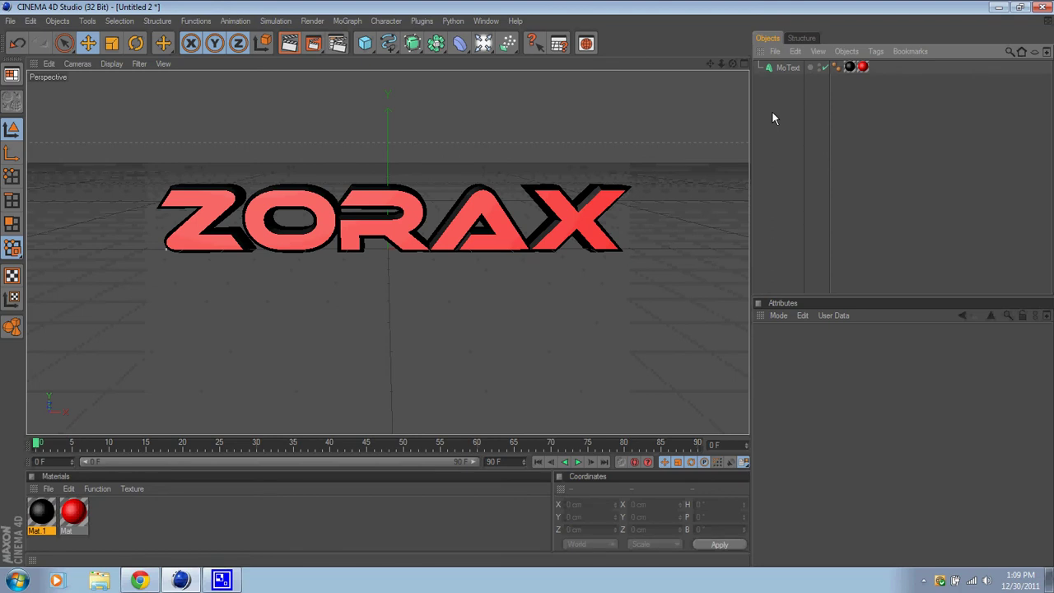
Add a Random effector to the MoText and enable its rotation parameter
left_click(777, 69)
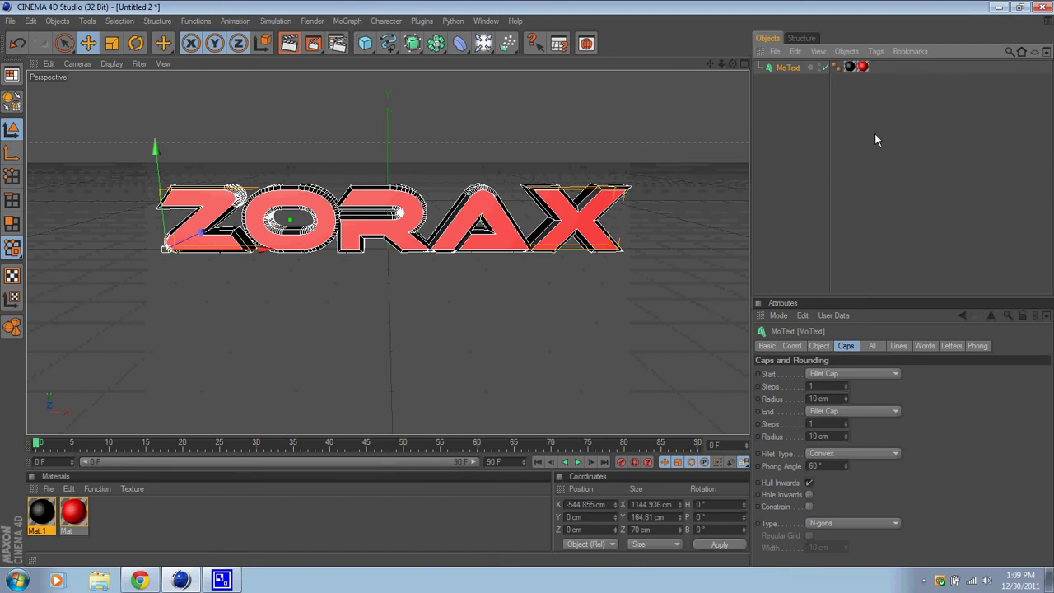
left_click(346, 21)
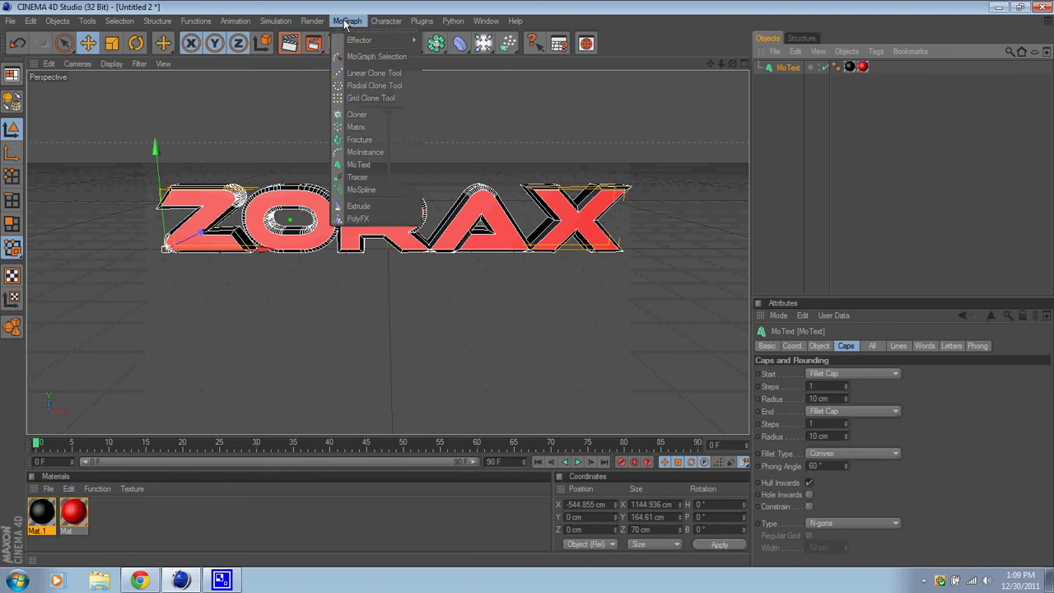
mouse_move(350, 41)
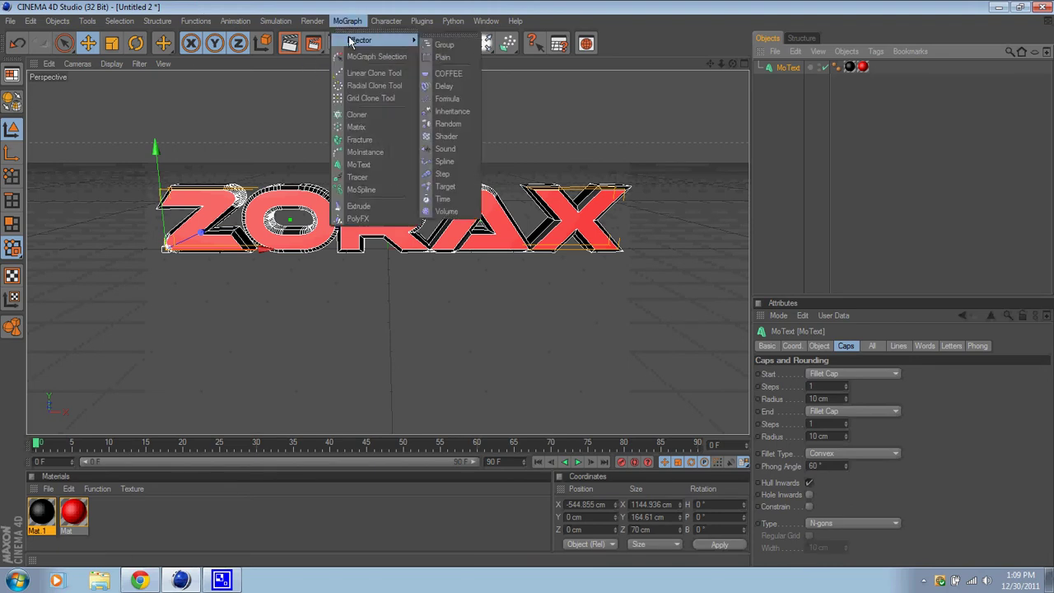
left_click(448, 124)
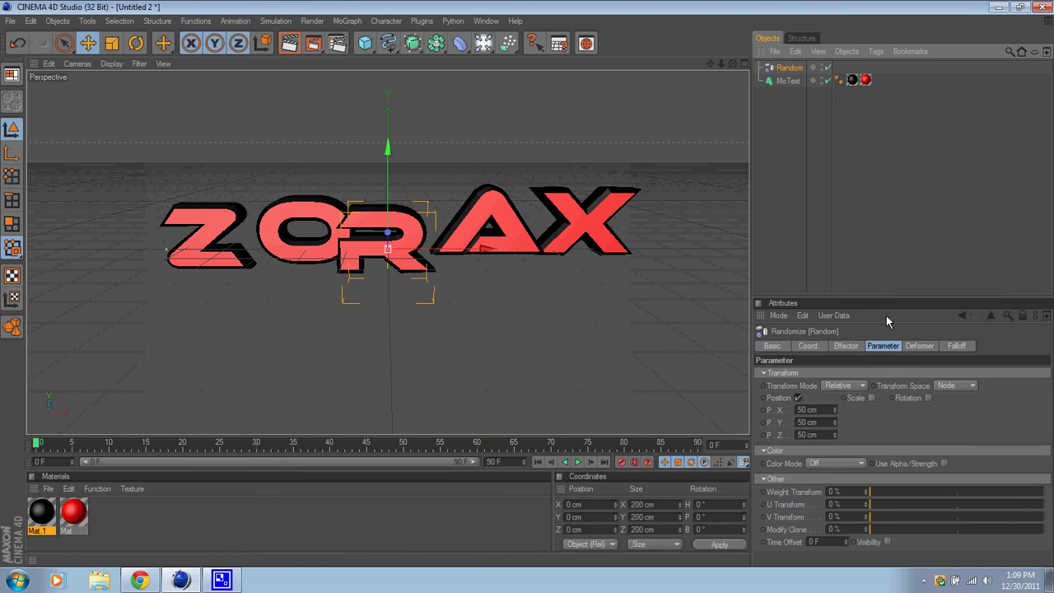
left_click(928, 398)
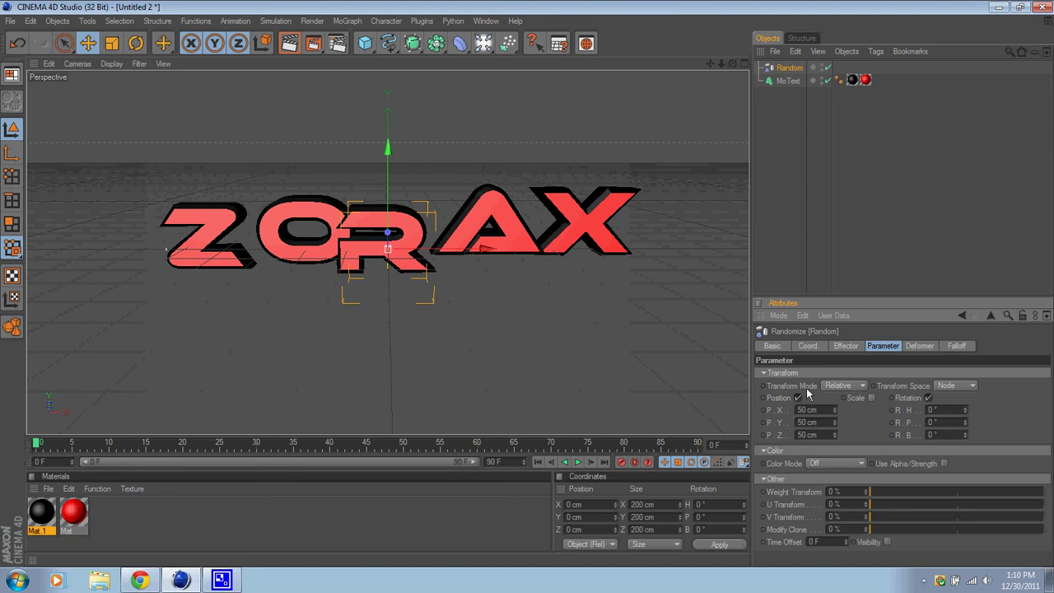
Set the Random effector's position to about X 1972, Y 608, Z 1847 cm and its rotation to about H 191°, P 127°, B 303°
scroll(612, 290, "down", 1)
scroll(466, 265, "down", 4)
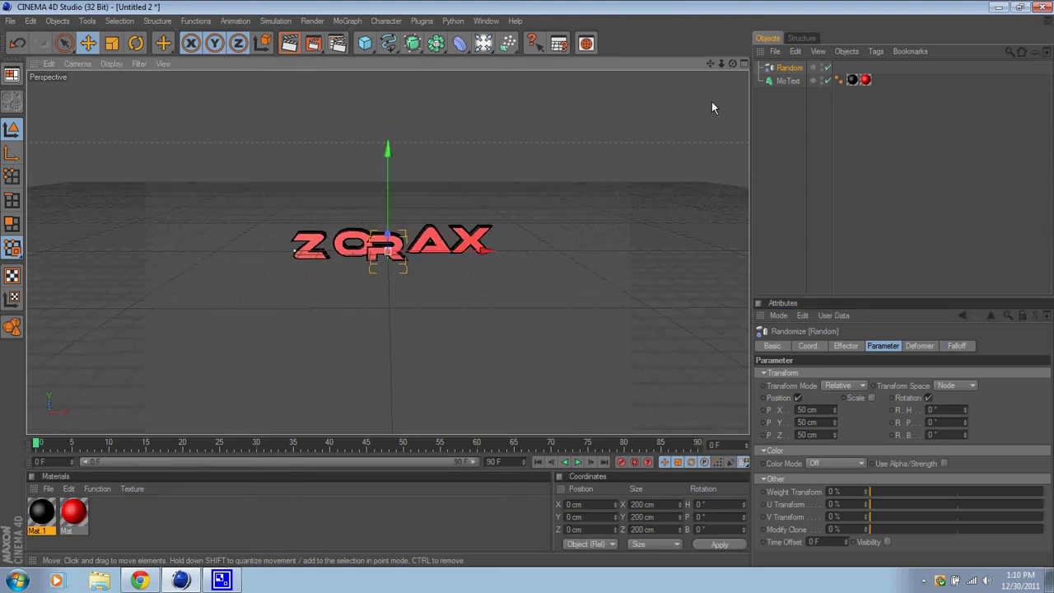
mouse_move(834, 409)
left_mouse_down()
mouse_move(834, 437)
mouse_move(840, 428)
left_mouse_up()
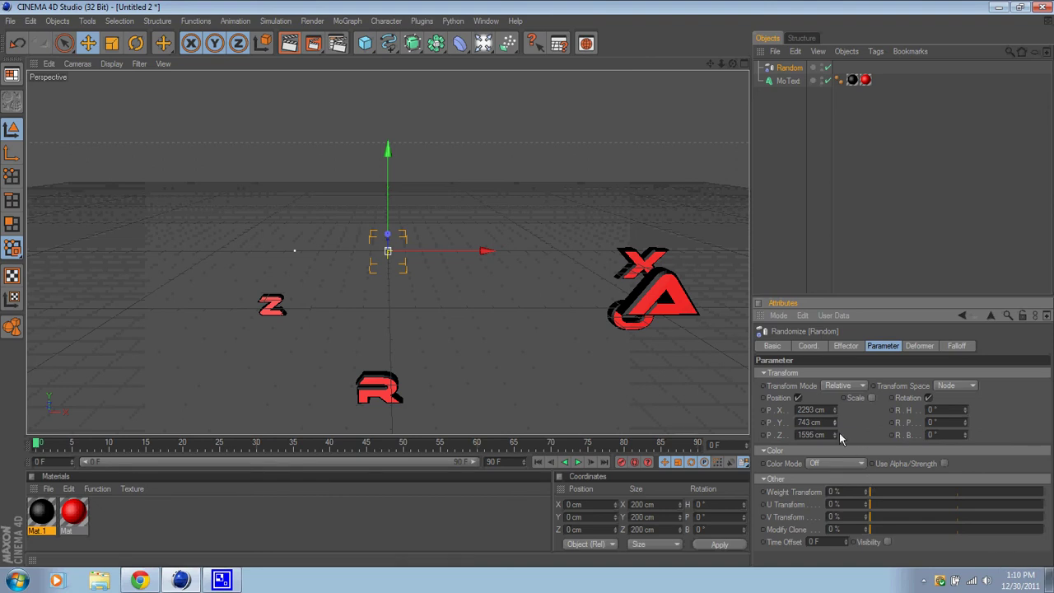
left_click_drag(832, 409, 834, 438)
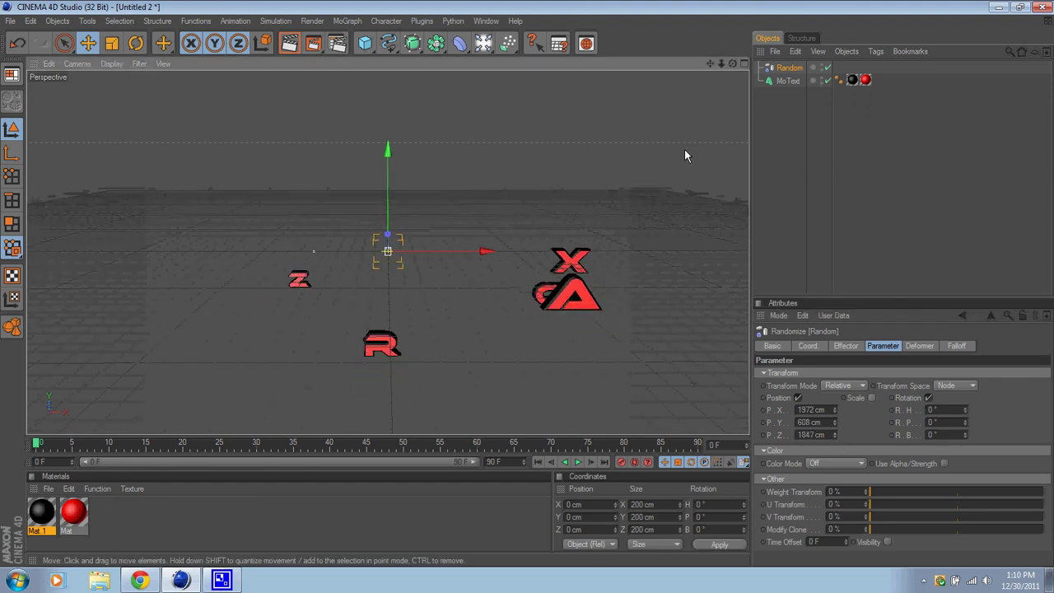
scroll(662, 190, "up", 1)
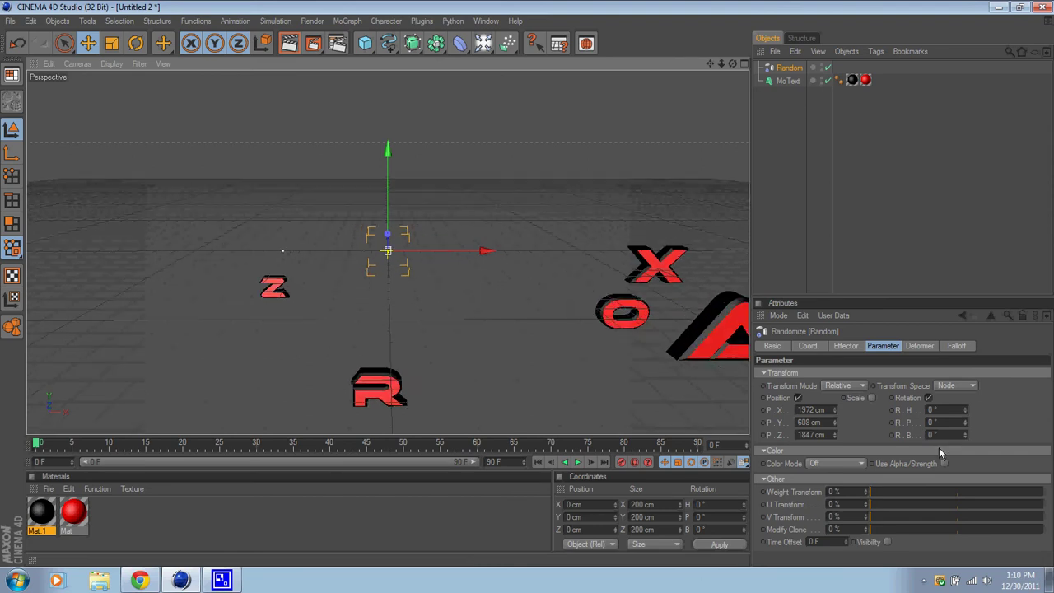
left_click_drag(966, 407, 965, 436)
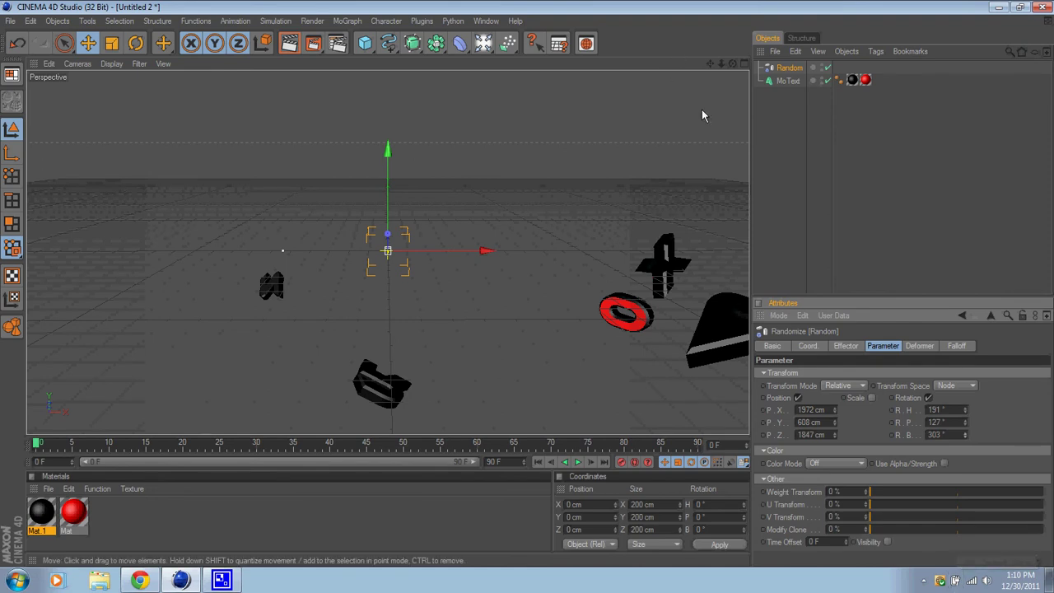
Keyframe the Random effector's X, Y, Z position and H, P, B rotation values at frame 10
left_click_drag(710, 63, 527, 287)
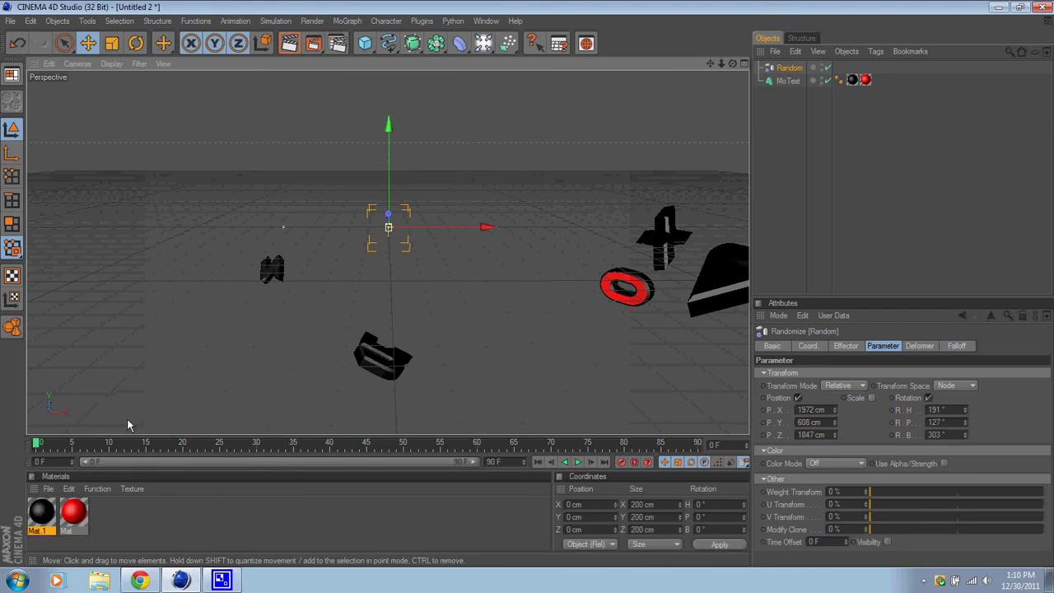
left_click(110, 445)
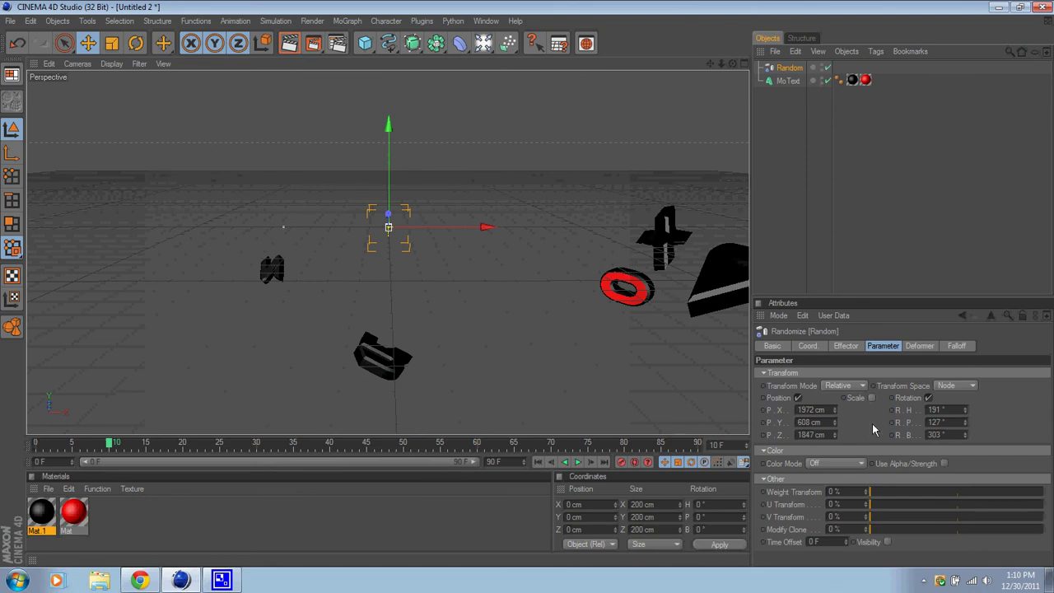
left_click(762, 409, "ctrl")
left_click(762, 422, "ctrl")
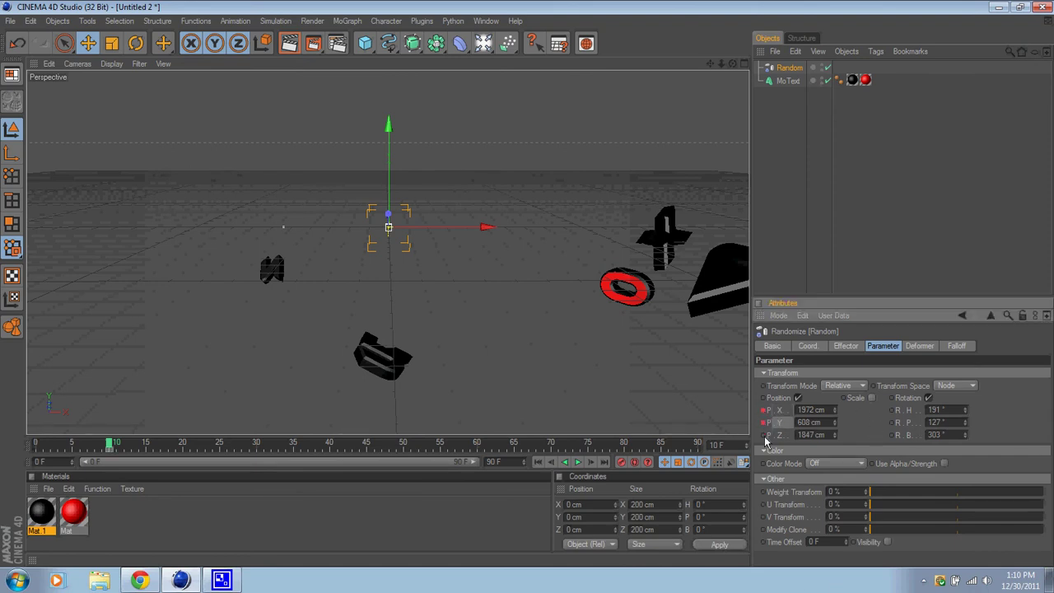
left_click(762, 435, "ctrl")
left_click(891, 434, "ctrl")
left_click(891, 422, "ctrl")
left_click(892, 410, "ctrl")
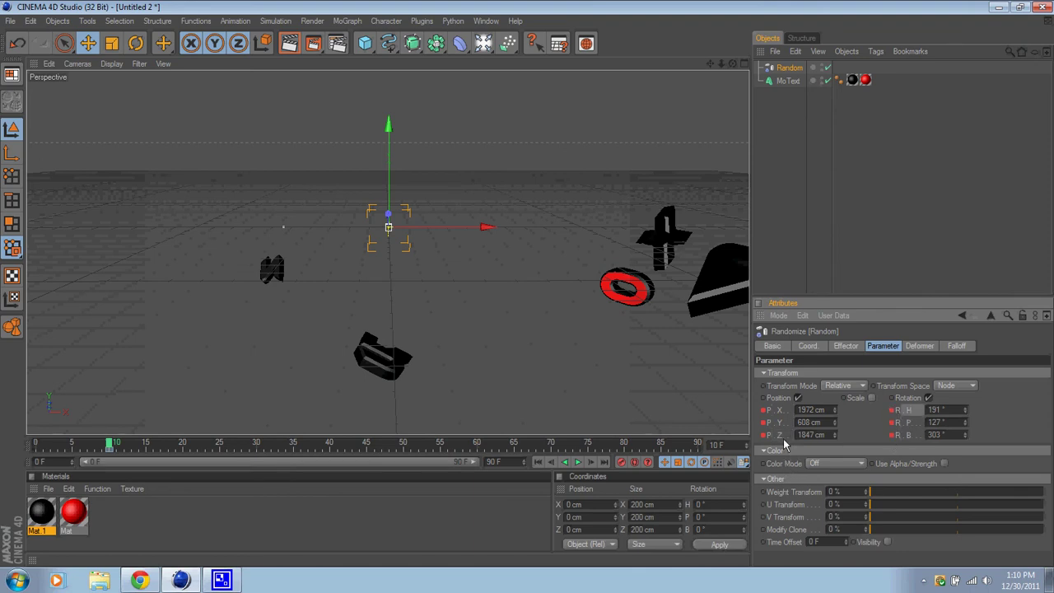
left_click(826, 416)
type("0")
key("Tab")
type("0")
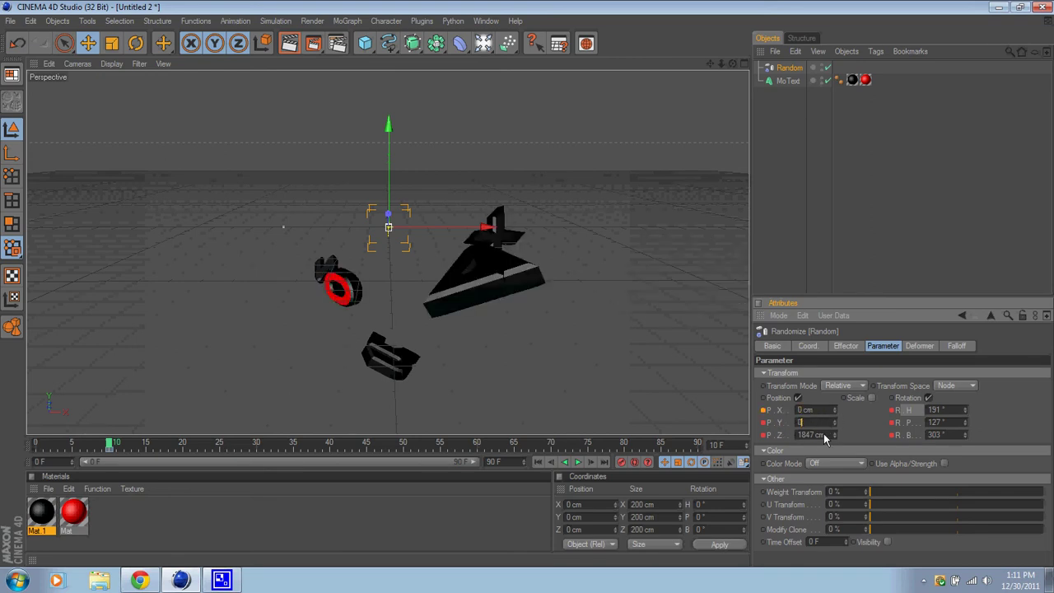
key("ctrl+z")
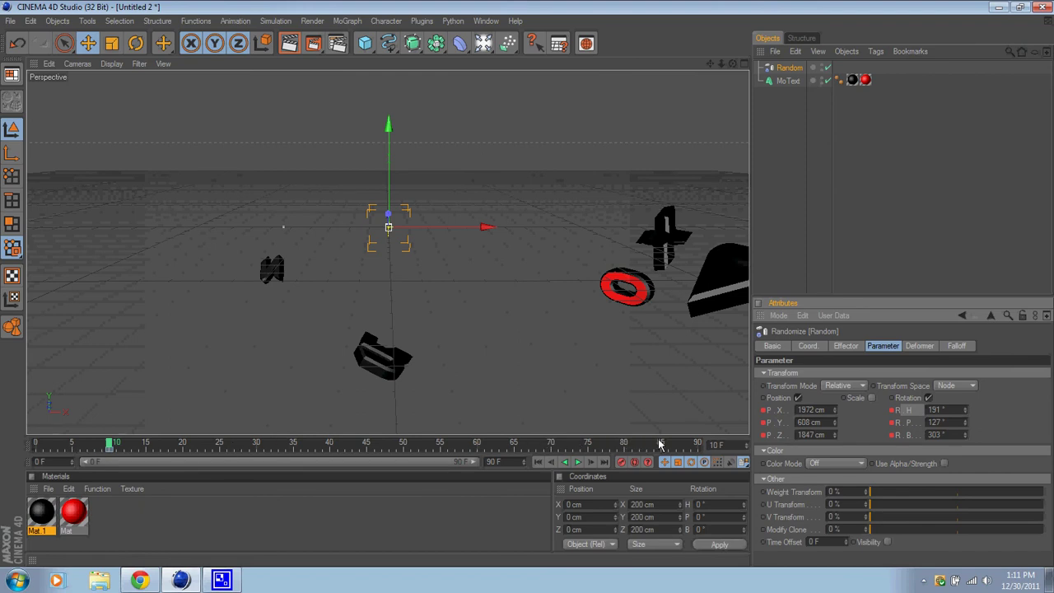
At frame 80, set all of the Random effector's position values to 0 cm and rotation values to 0°
left_click_drag(659, 445, 627, 443)
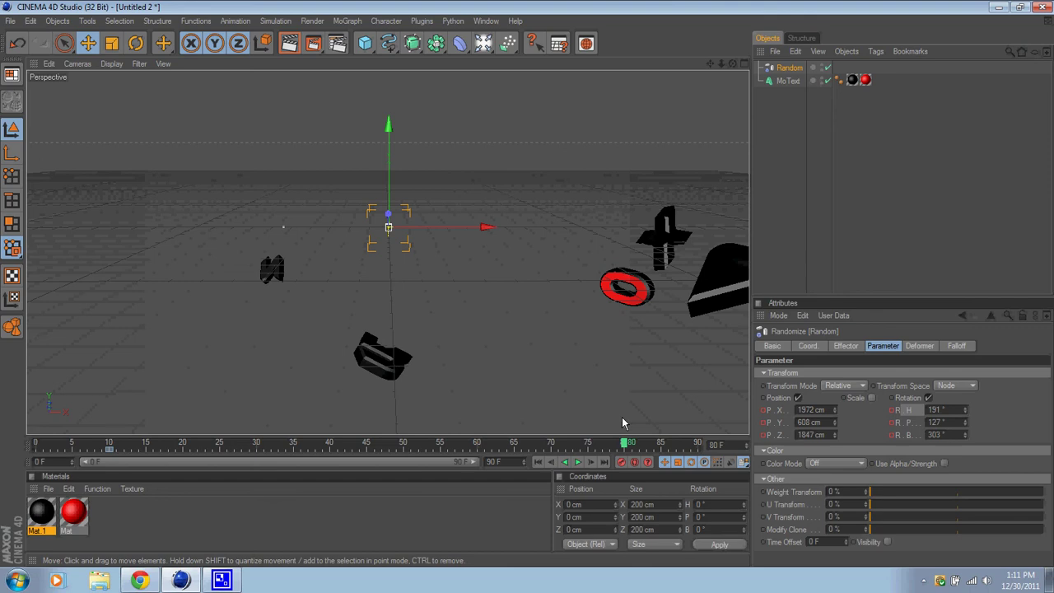
left_click(826, 410)
type("0")
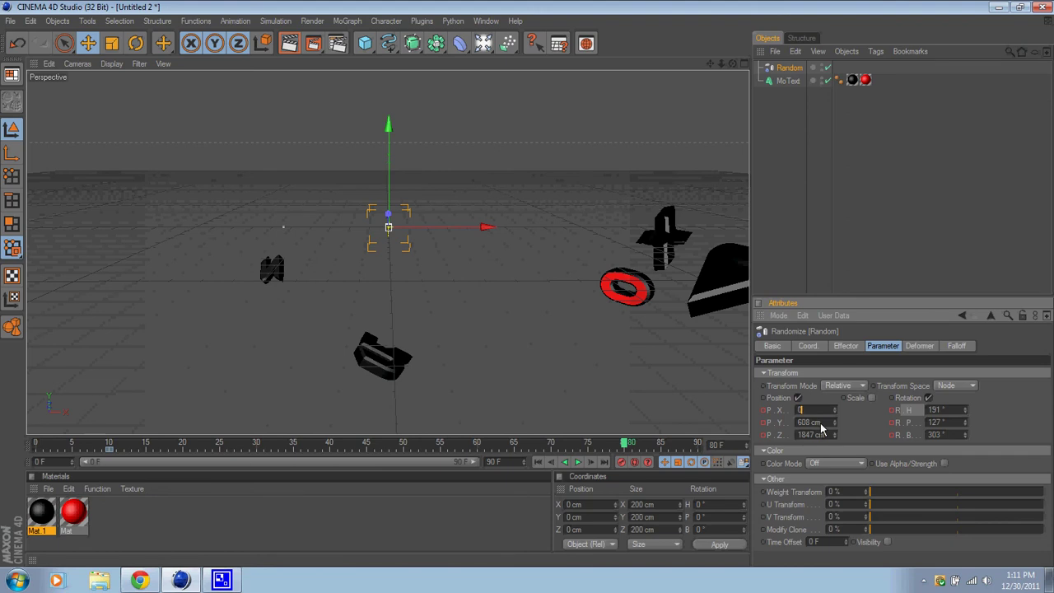
left_click_drag(820, 423, 782, 435)
type("0")
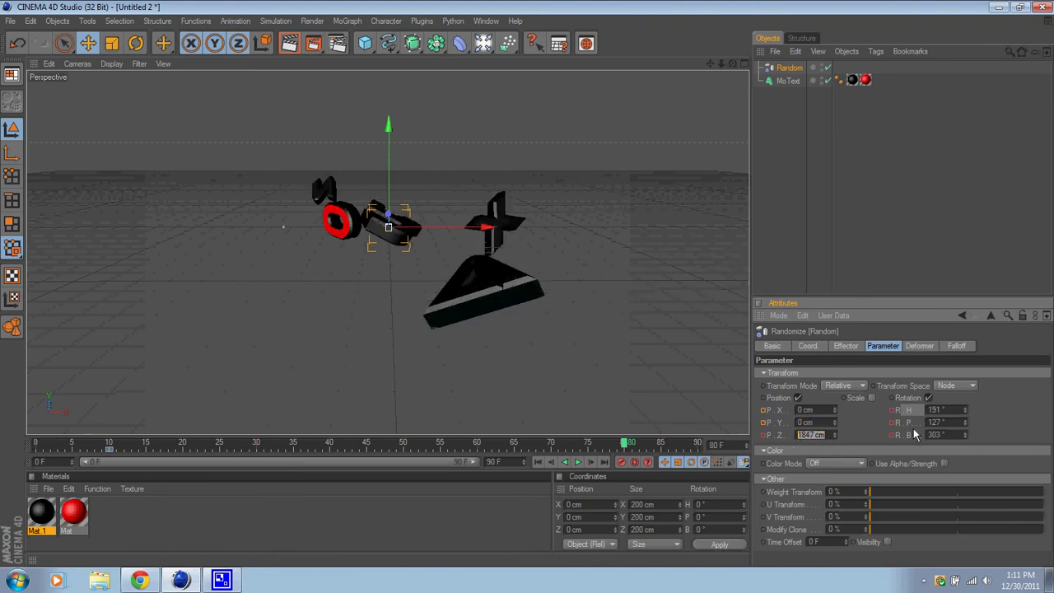
type("0")
left_click_drag(948, 417, 928, 422)
type("0")
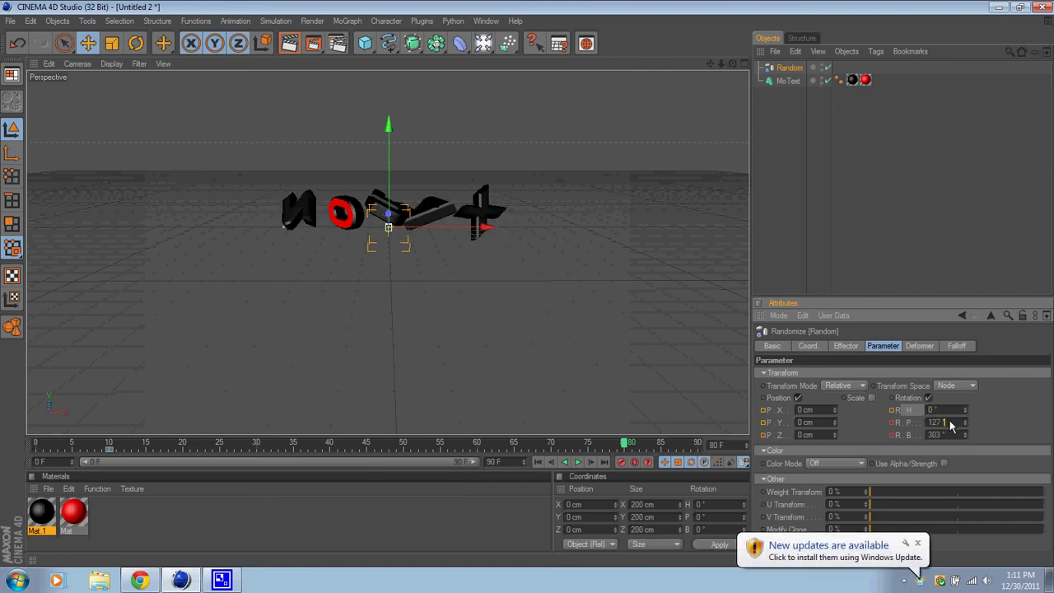
type("00")
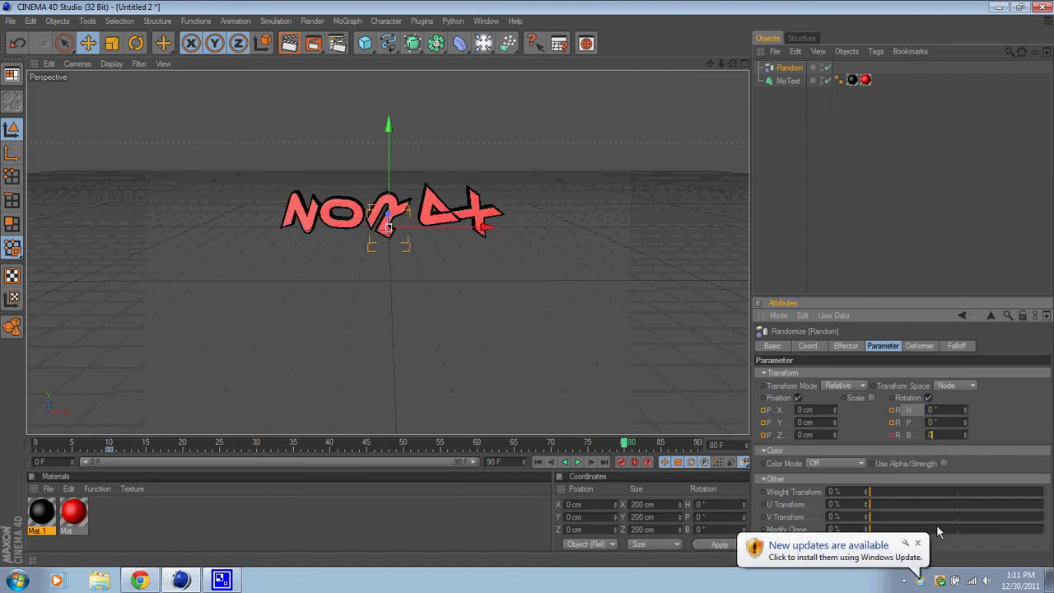
left_click(918, 543)
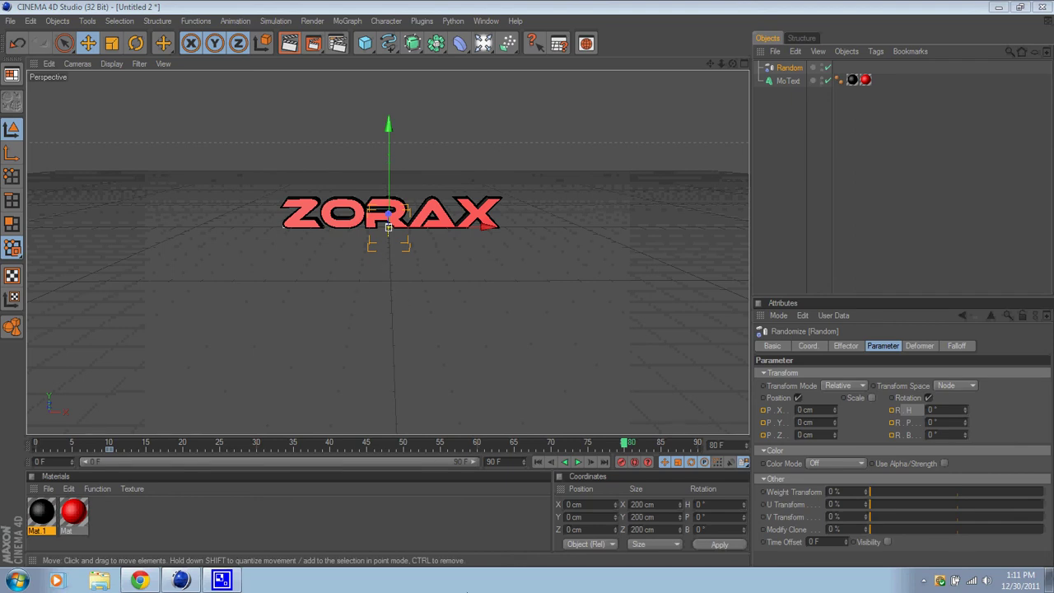
Keyframe the zeroed X, Y, Z position and H, P, B rotation of the Random effector at frame 80
left_click(763, 411, "ctrl")
left_click(763, 422, "ctrl")
left_click(763, 435, "ctrl")
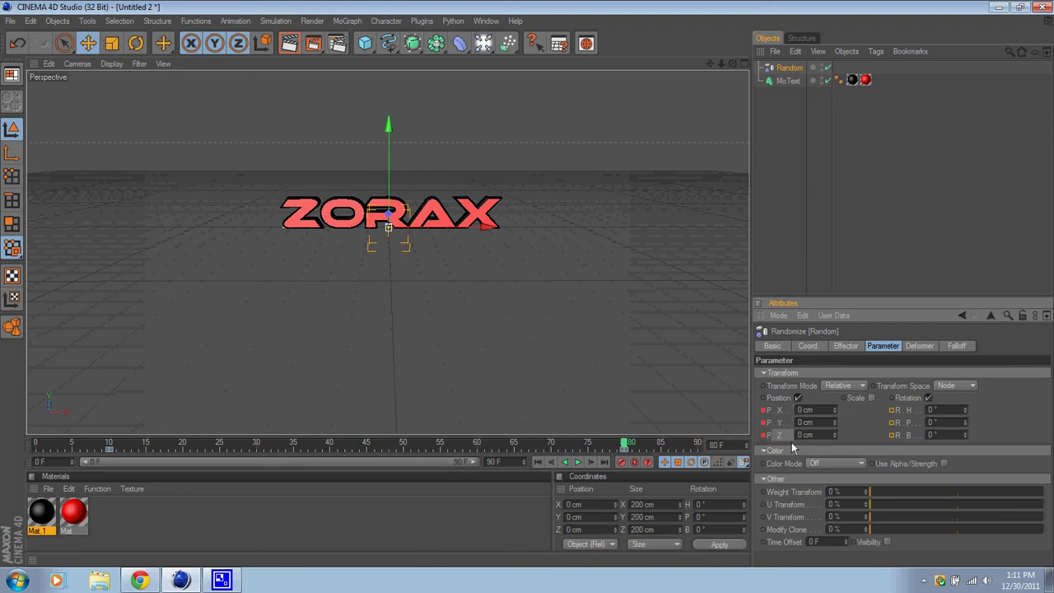
left_click(891, 434, "ctrl")
left_click(891, 422, "ctrl")
left_click(891, 410, "ctrl")
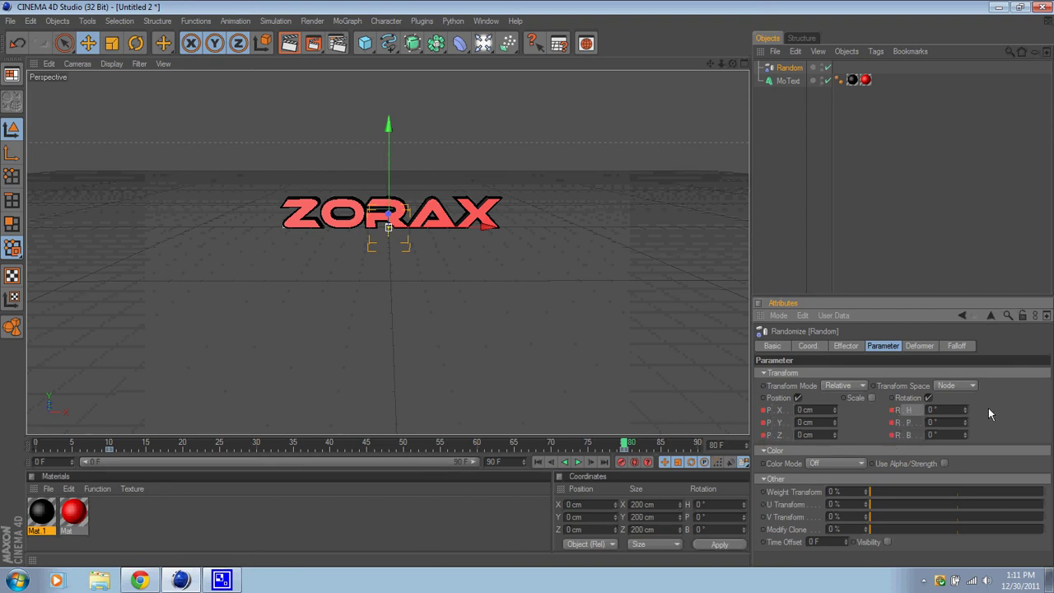
Play the letter animation from the first frame and return to the start
left_click(537, 463)
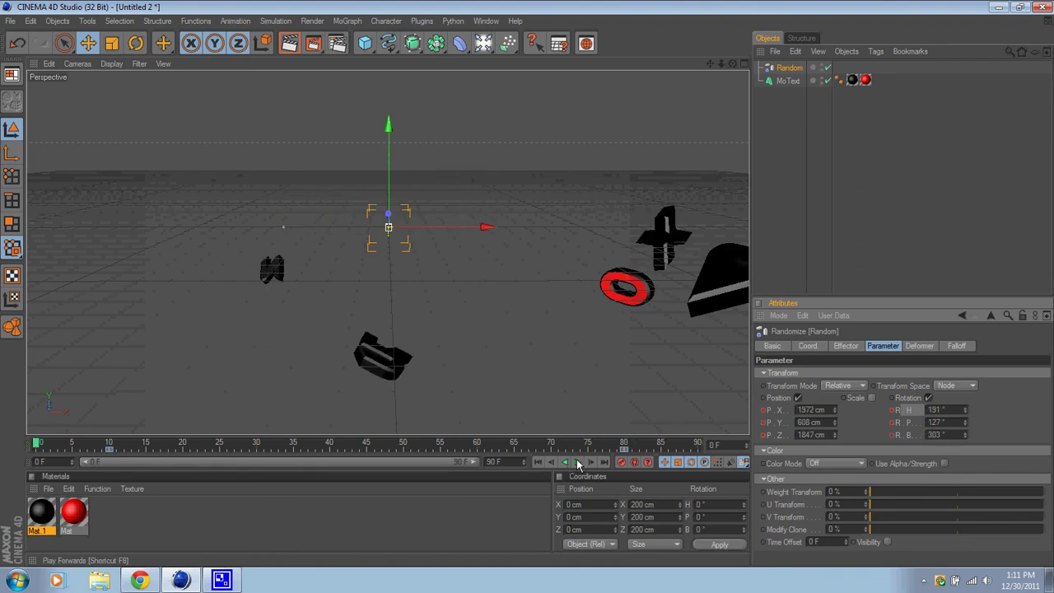
left_click(578, 463)
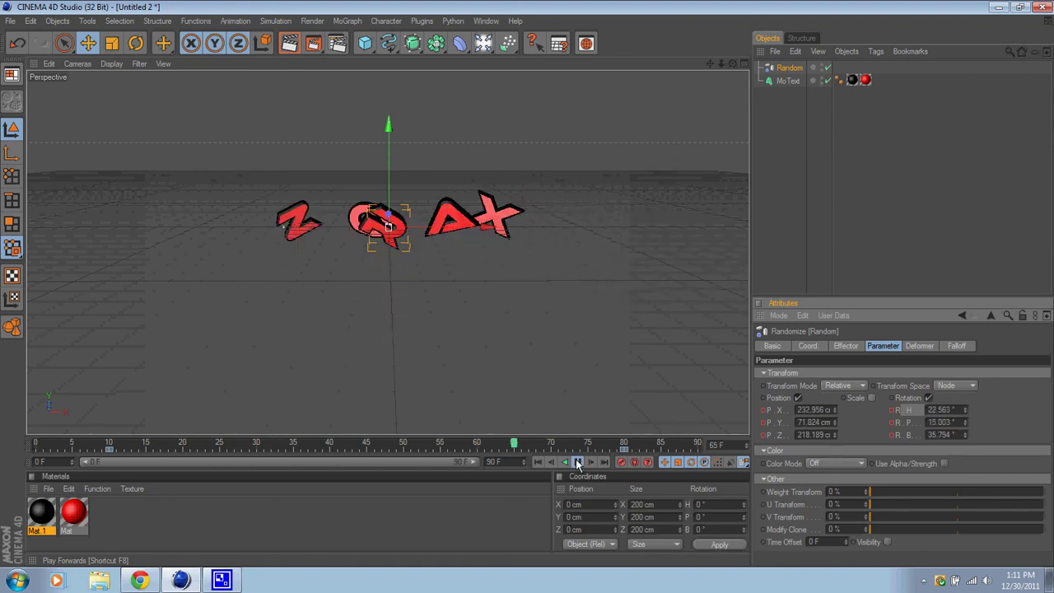
left_click(578, 462)
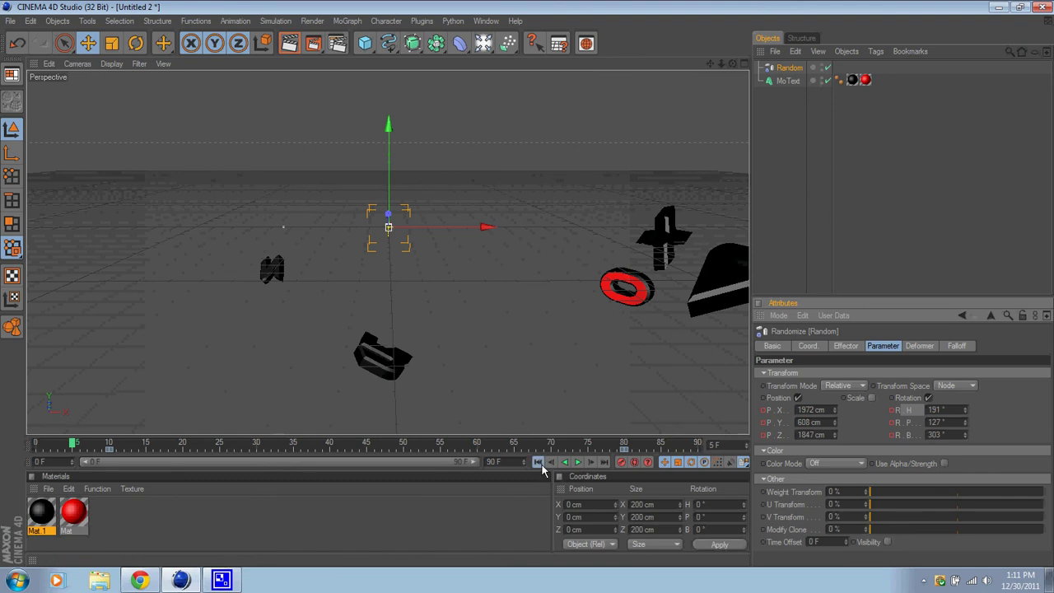
left_click(539, 463)
Add a Floor object, lower it to about -359 cm in Y, and preview the animation with it
left_click_drag(482, 43, 590, 150)
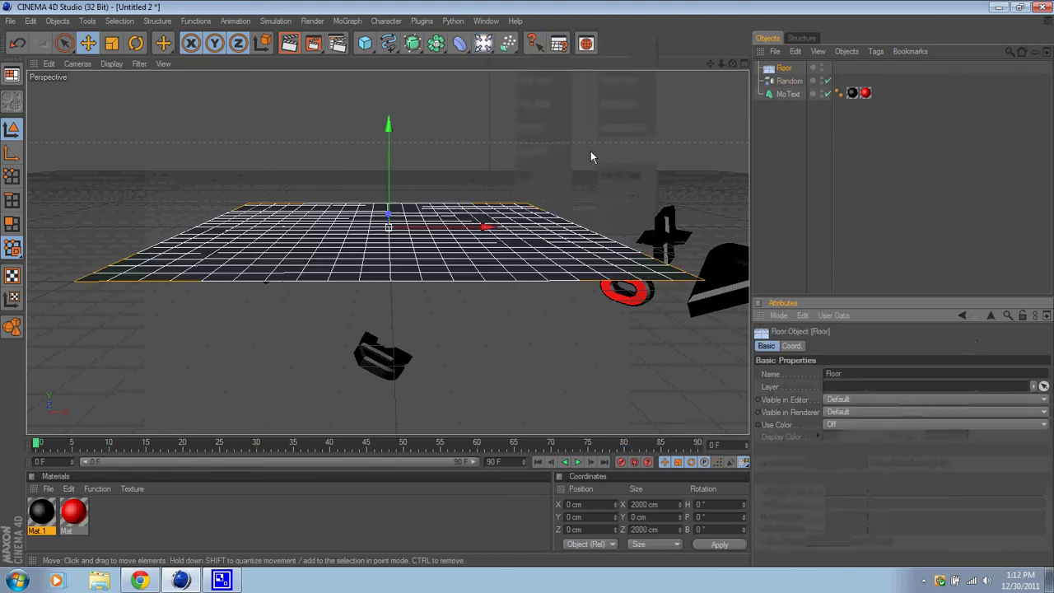
left_click_drag(400, 176, 528, 288)
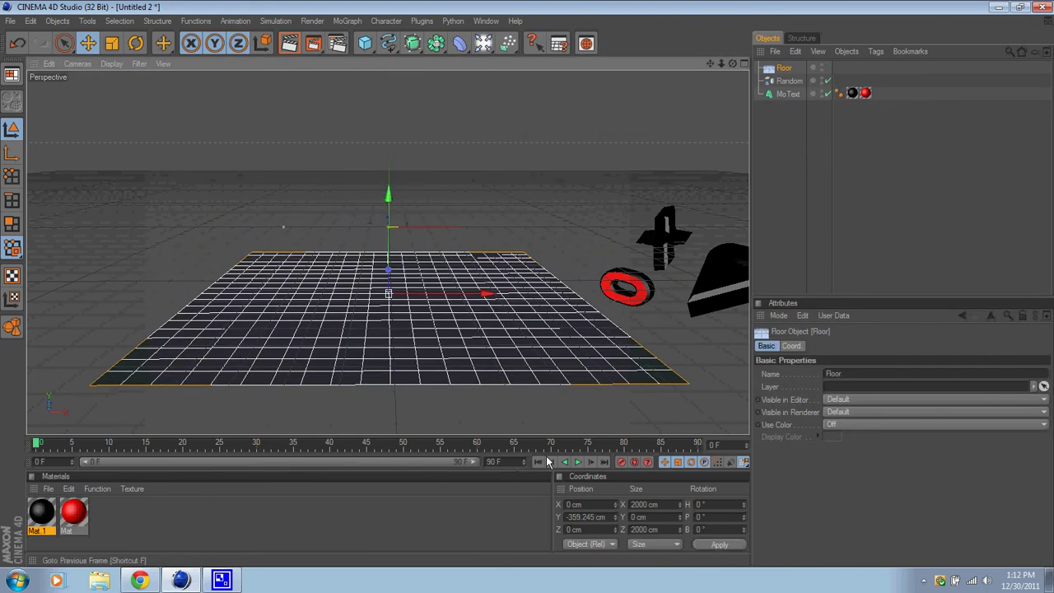
left_click(578, 462)
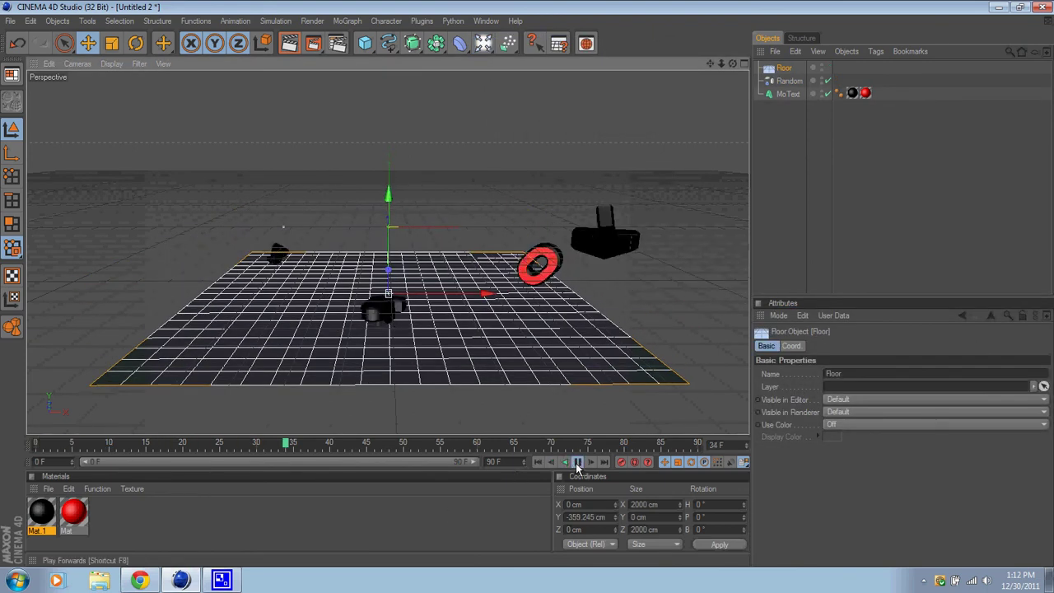
left_click(578, 462)
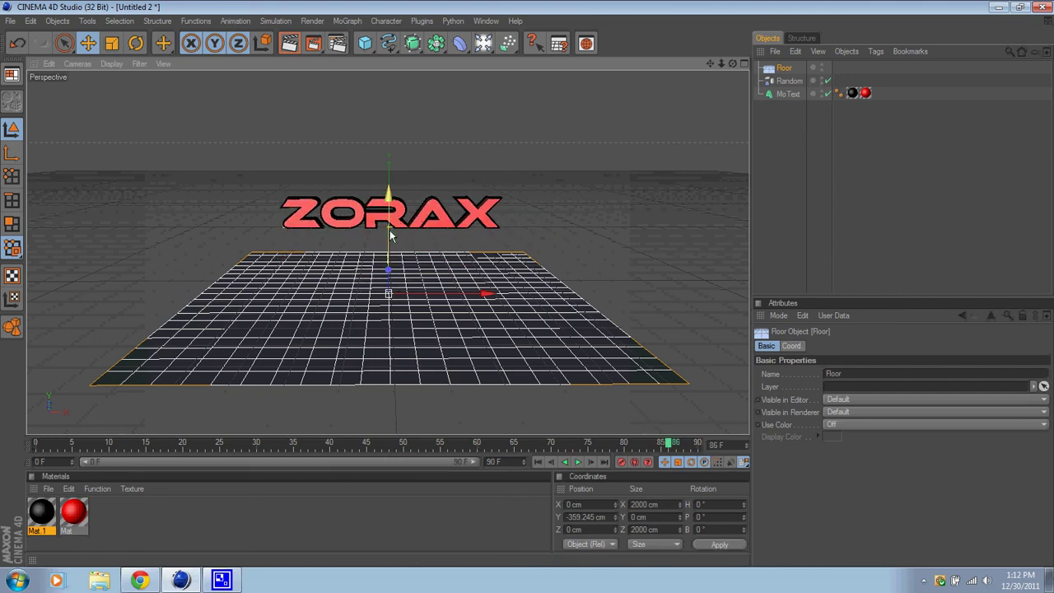
Adjust the floor's height against the assembled and scattered letters, ending at about -624 cm in Y at frame 0
left_click_drag(389, 229, 389, 156)
left_click_drag(529, 290, 529, 288)
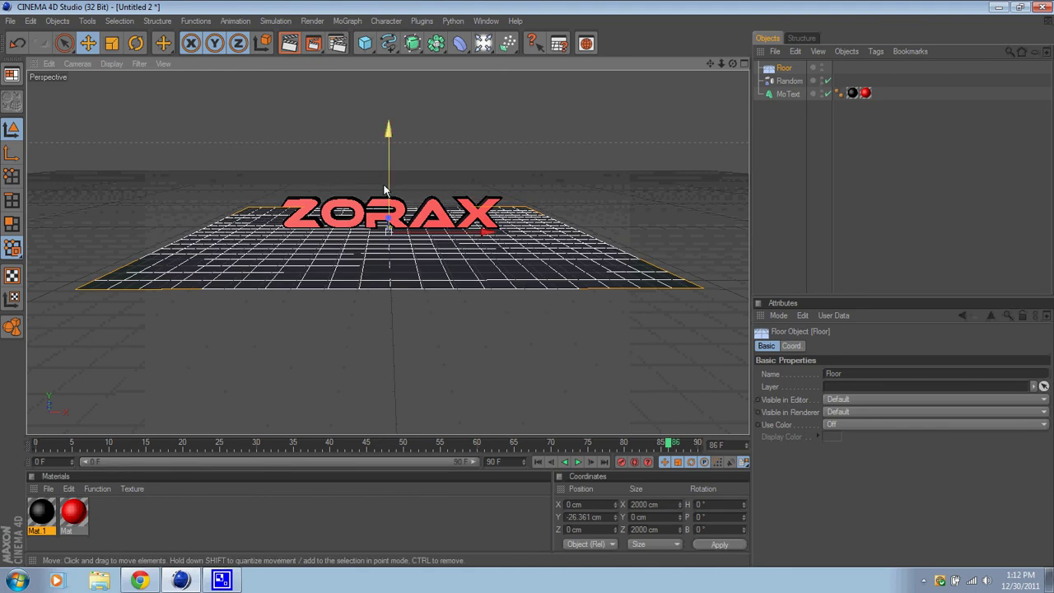
left_click_drag(389, 191, 529, 289)
left_click(538, 464)
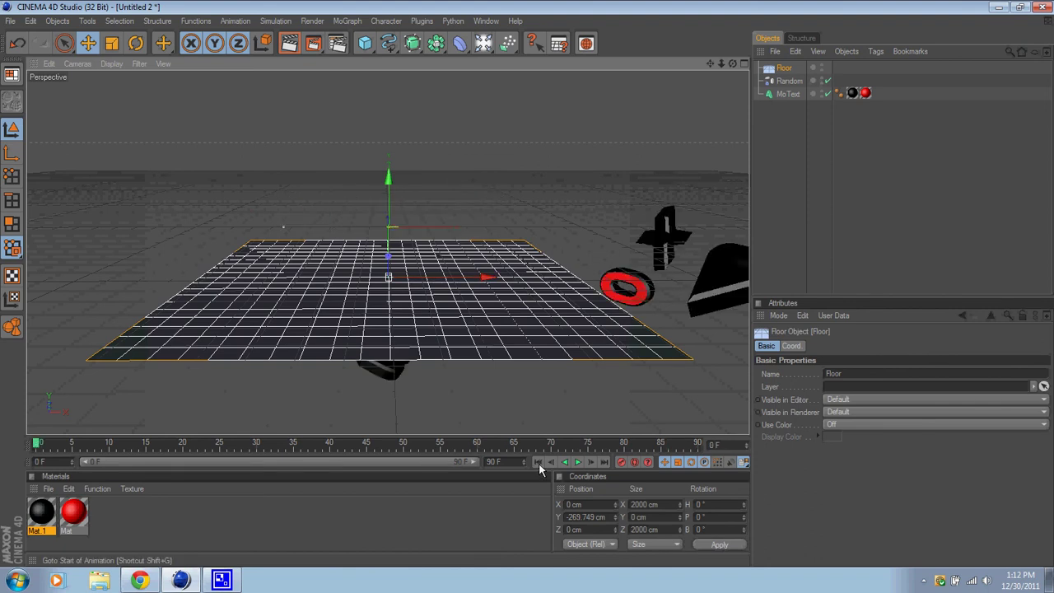
left_click_drag(388, 186, 529, 289)
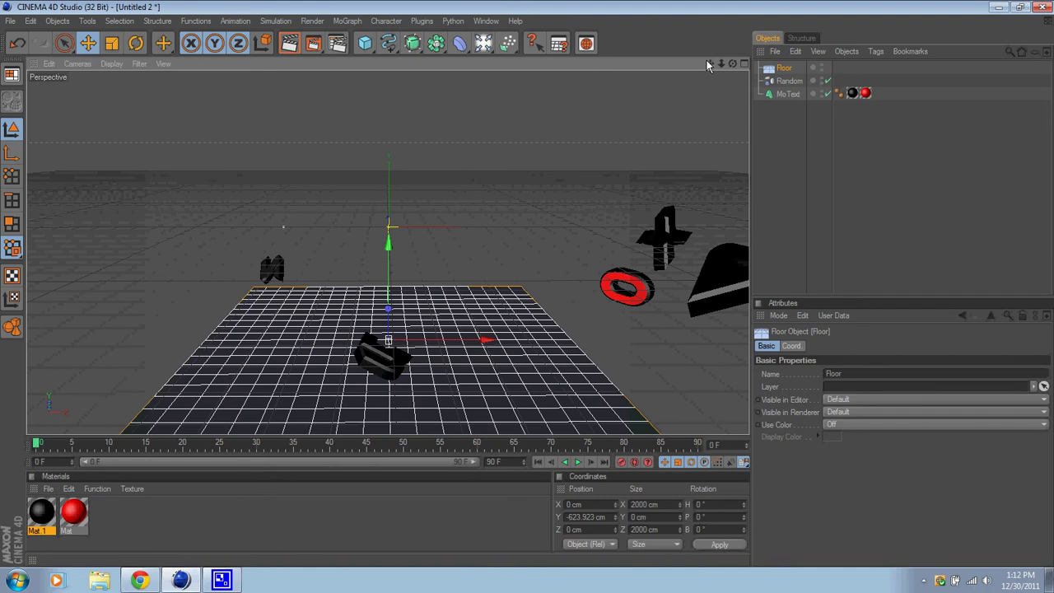
Enlarge the floor by scaling it to about 25.87 in X and 23.76 in Z
left_click_drag(709, 63, 529, 290)
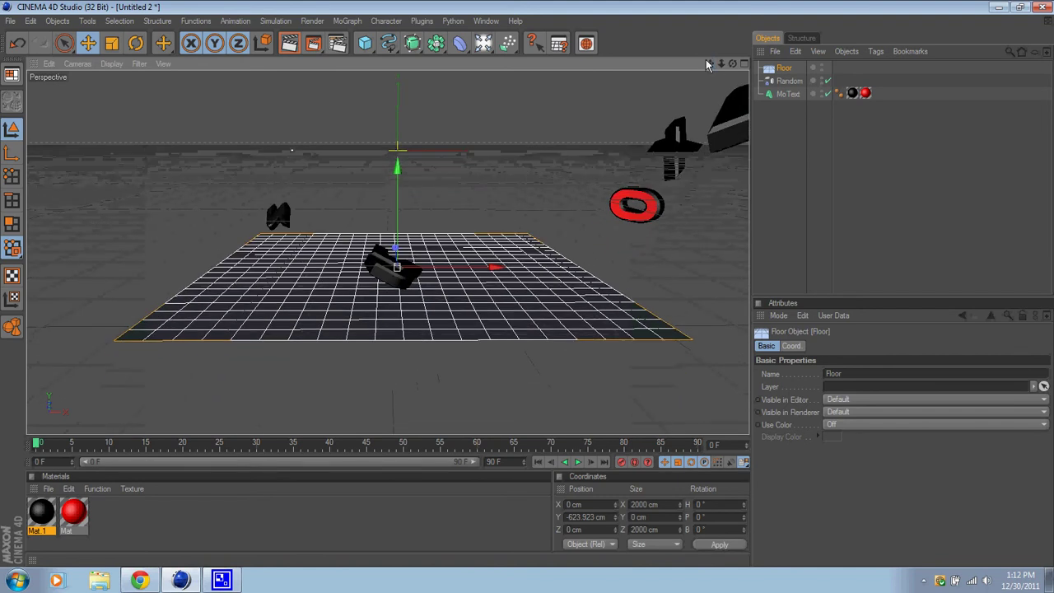
left_click(791, 345)
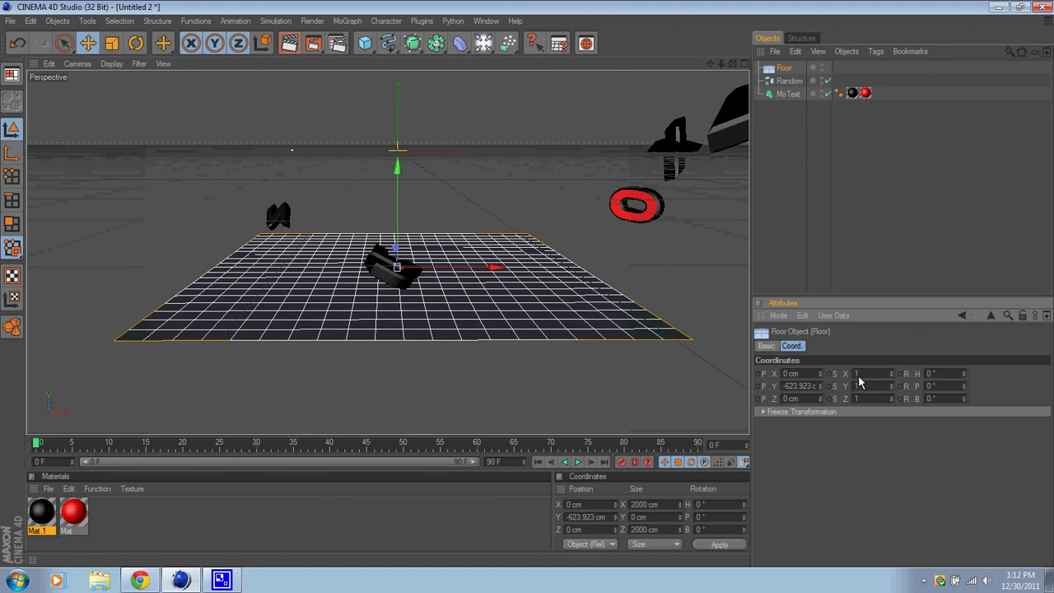
left_click_drag(889, 402, 889, 354)
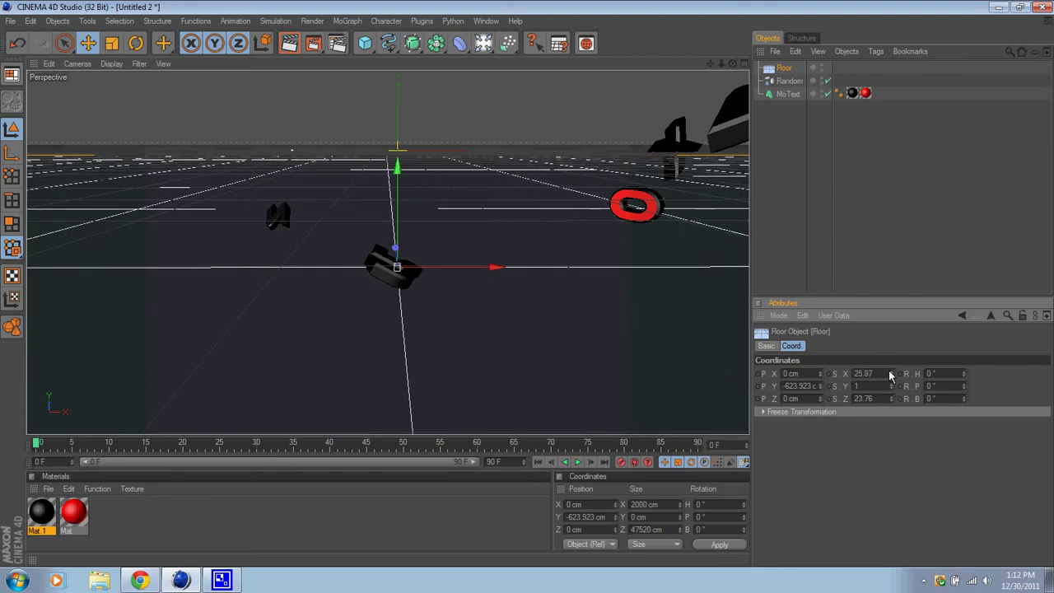
Preview the letter animation over the enlarged floor and return to frame 0
left_click(577, 461)
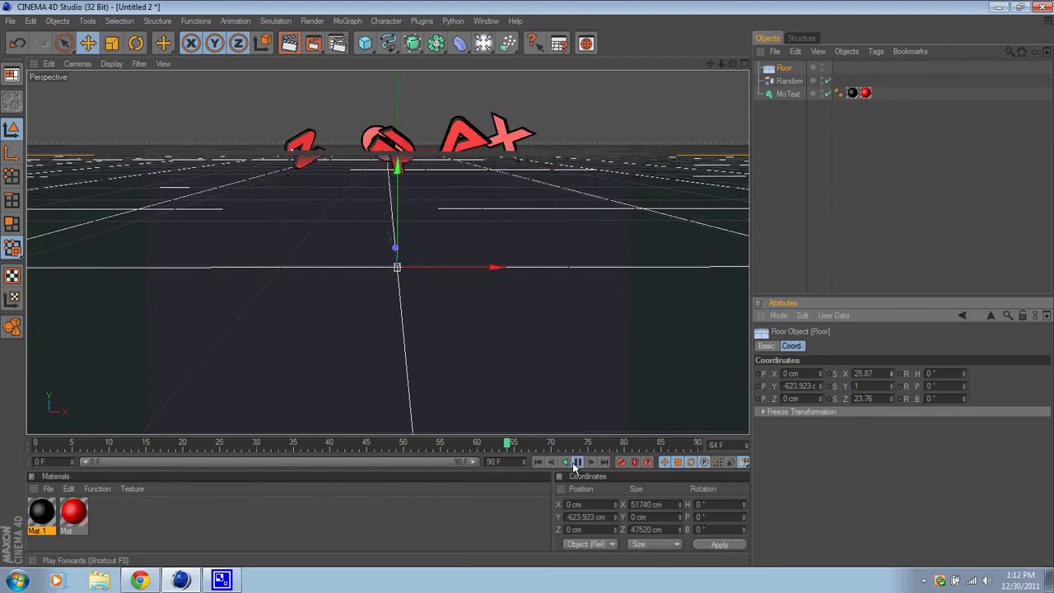
left_click(576, 462)
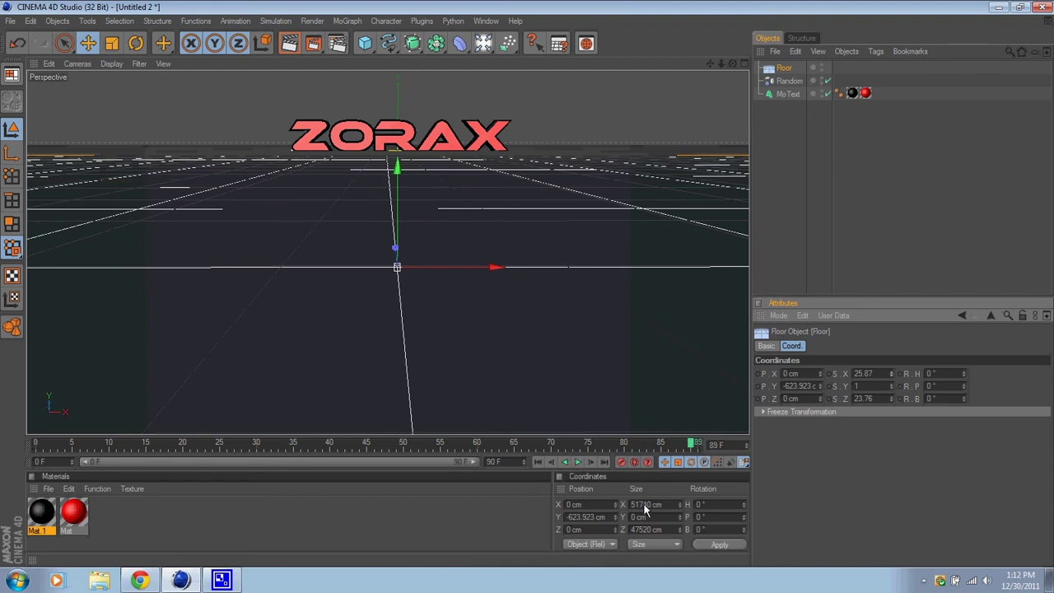
left_click(538, 462)
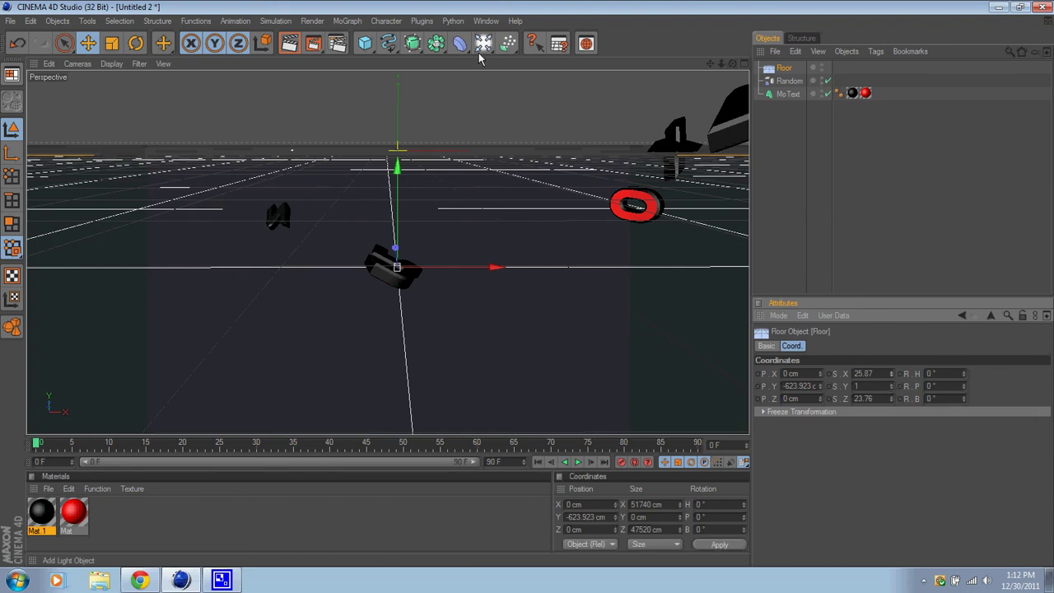
Add a Light and an Array, nest the light inside the array, and shift the light about 3.2 cm in Z
left_click_drag(483, 42, 519, 52)
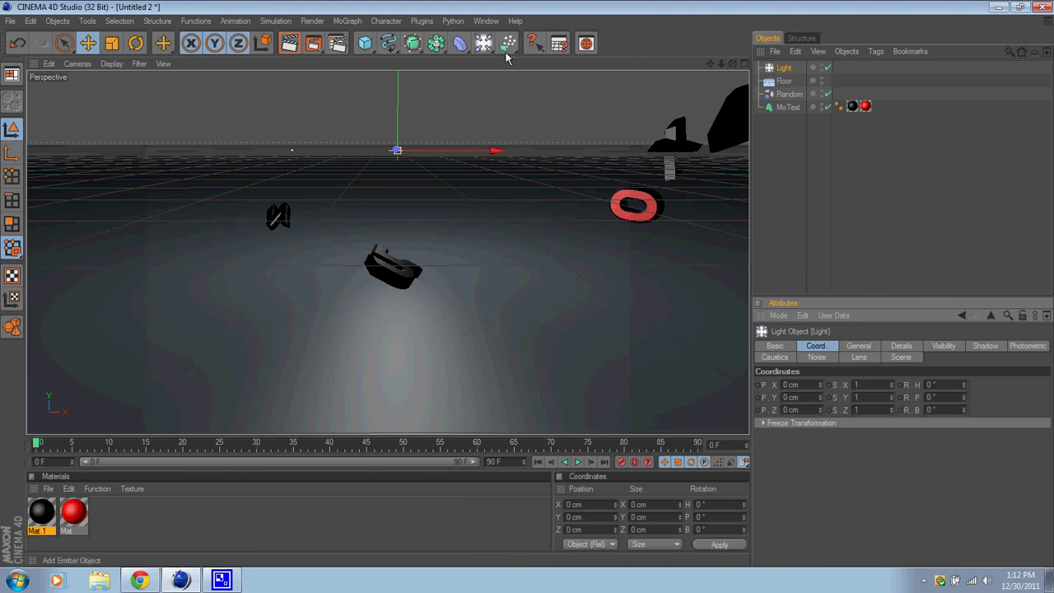
left_click_drag(440, 47, 475, 59)
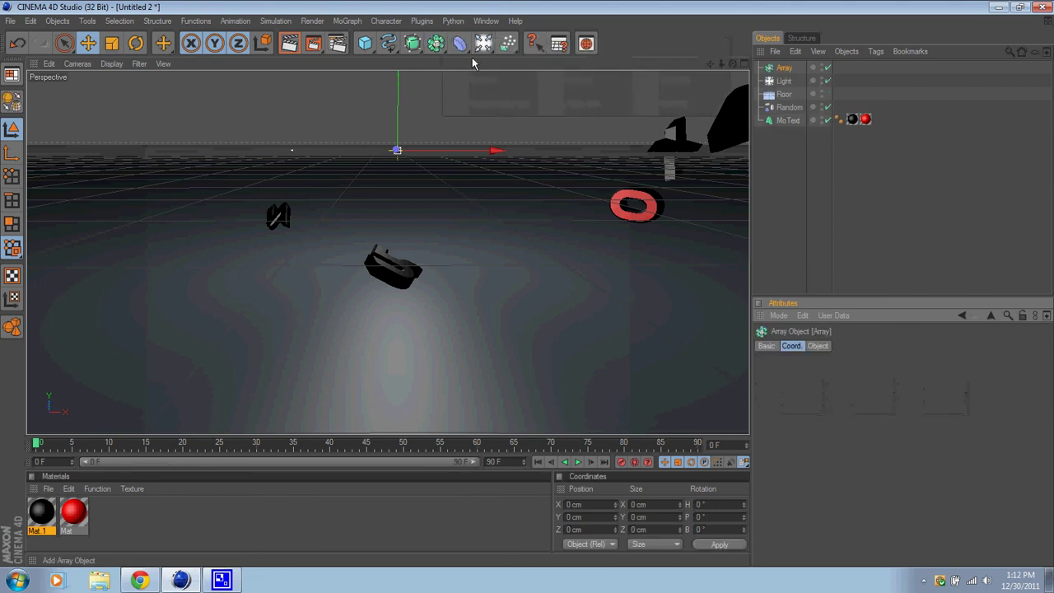
left_click_drag(783, 80, 784, 68)
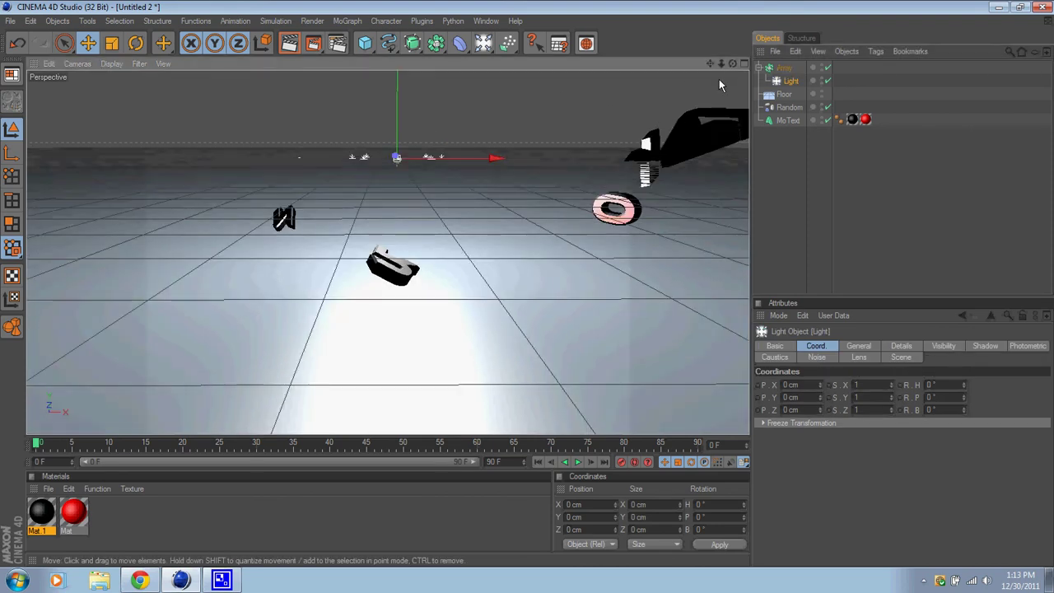
middle_click_drag(718, 79, 509, 170, "alt")
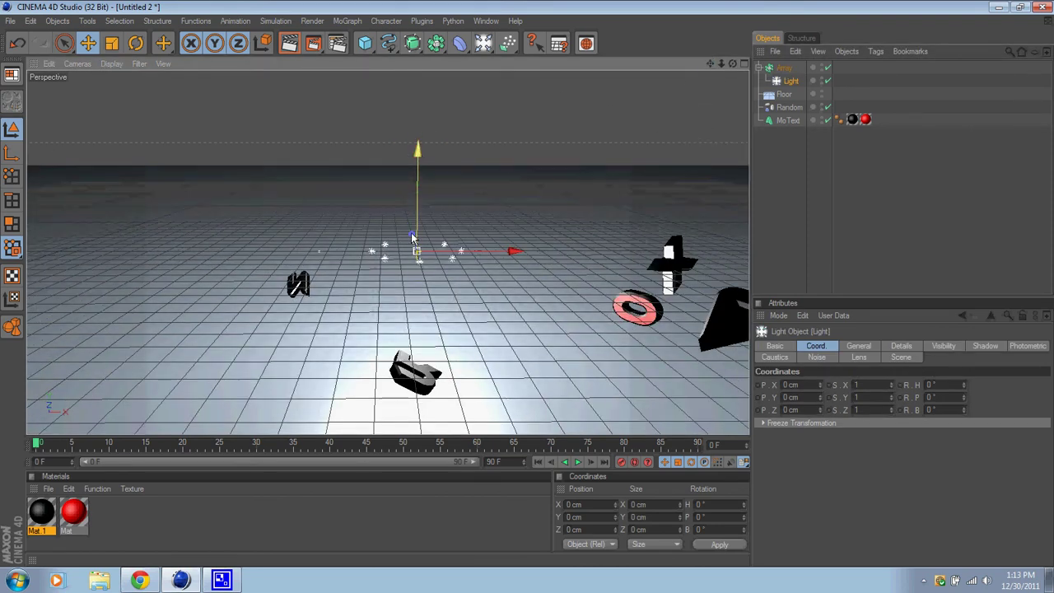
left_click_drag(412, 237, 527, 288)
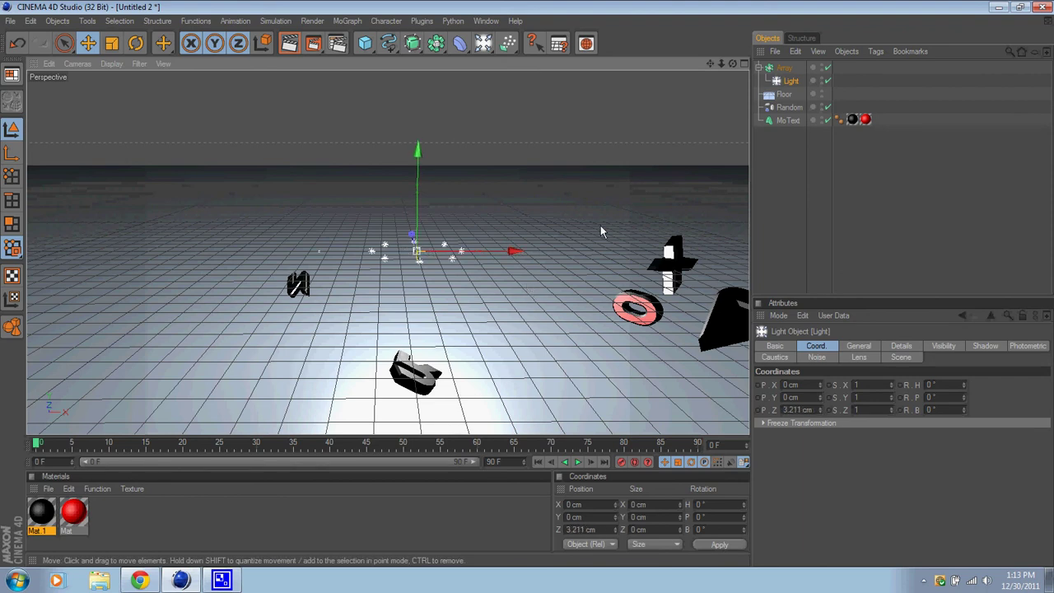
Set the Array's radius to 1000 cm and its copies to 3, and preview the animation up to frame 83
left_click(783, 67)
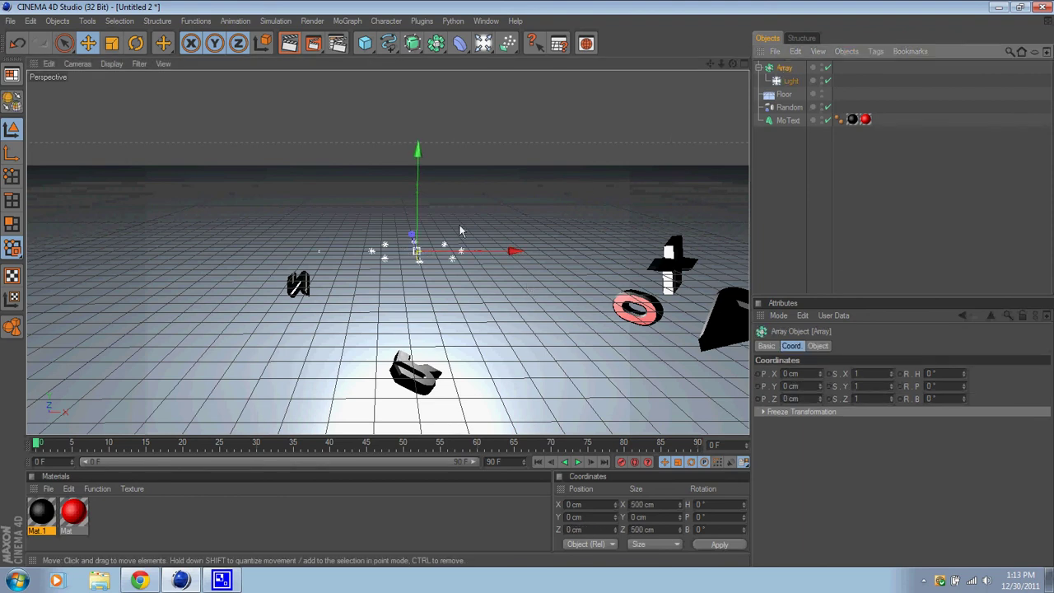
left_click(816, 346)
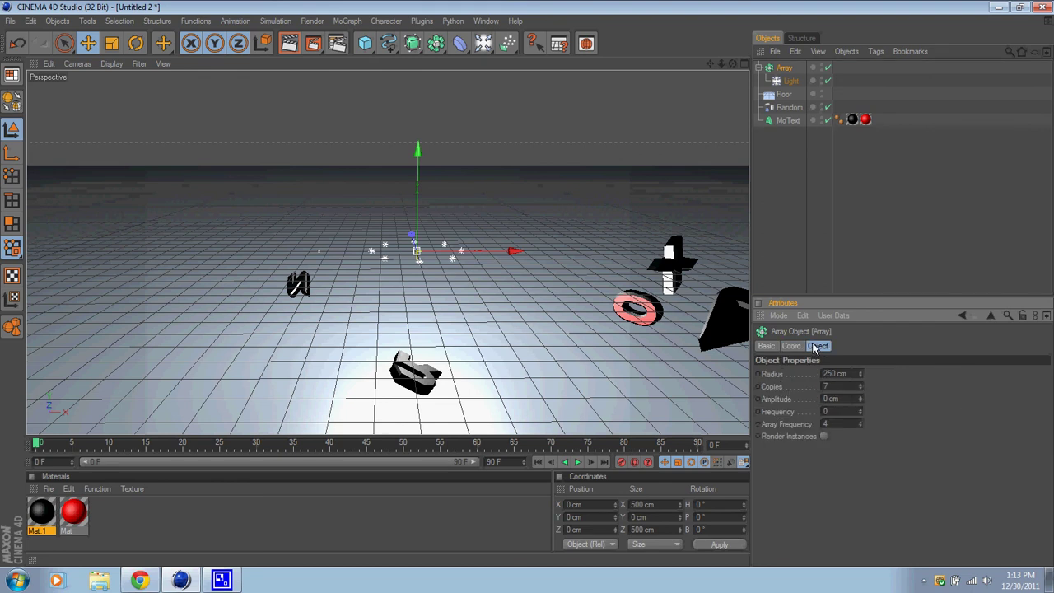
double_click(850, 379)
type("1000")
key("Return")
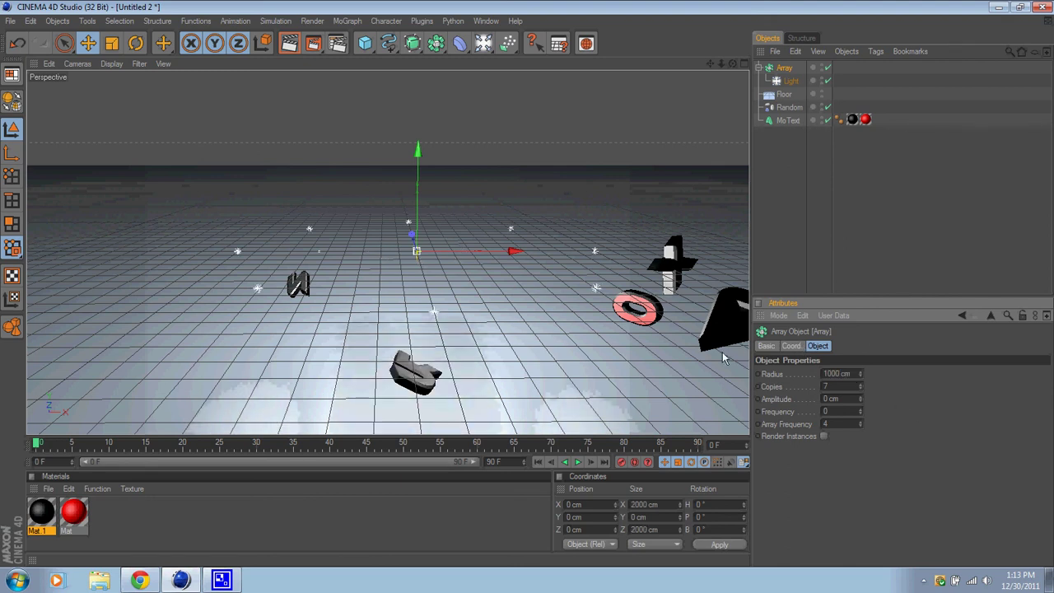
double_click(841, 386)
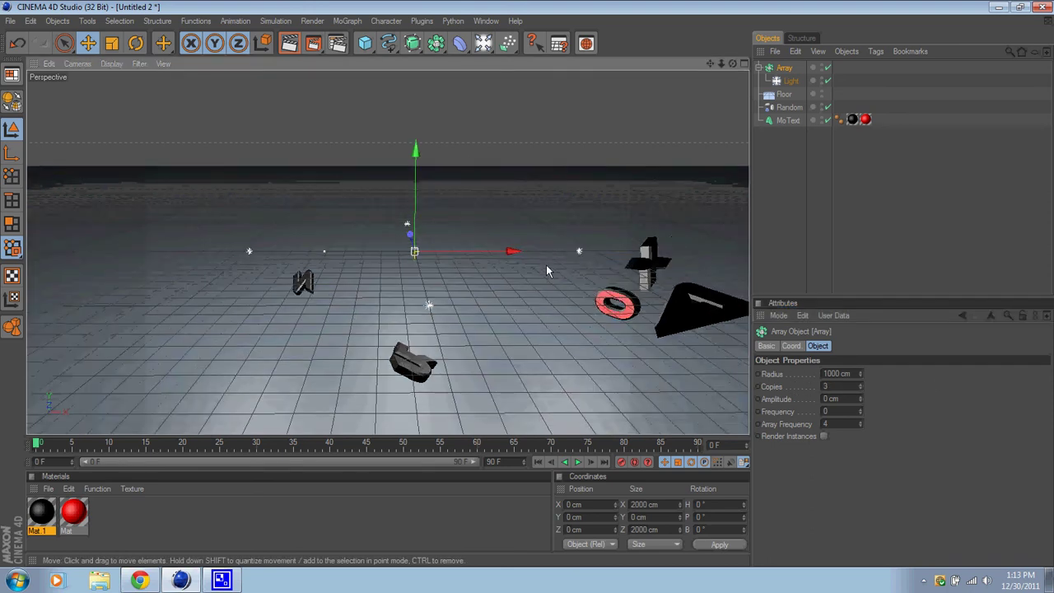
left_click(578, 462)
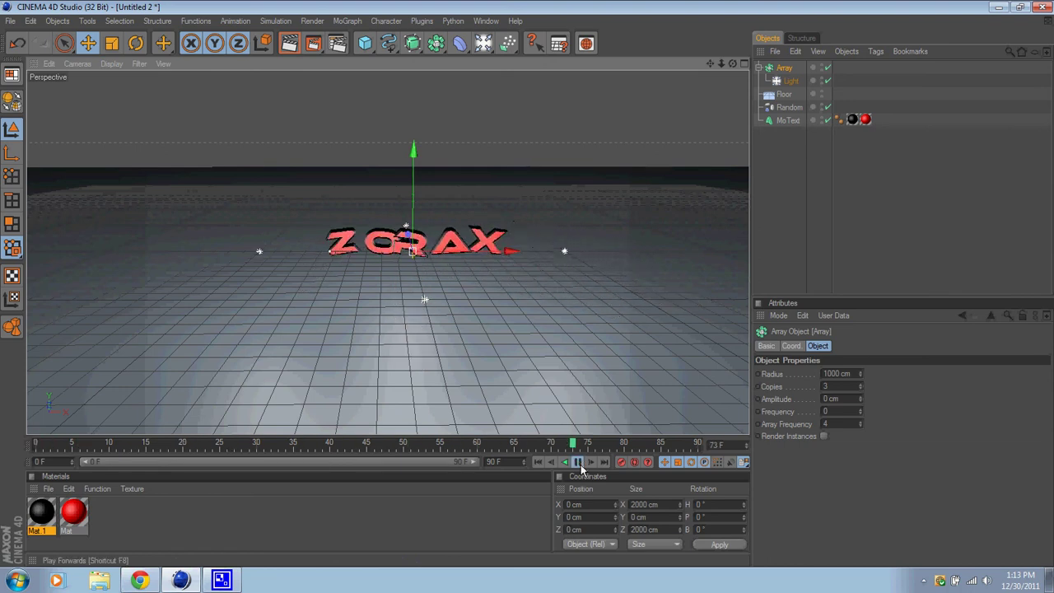
left_click(579, 463)
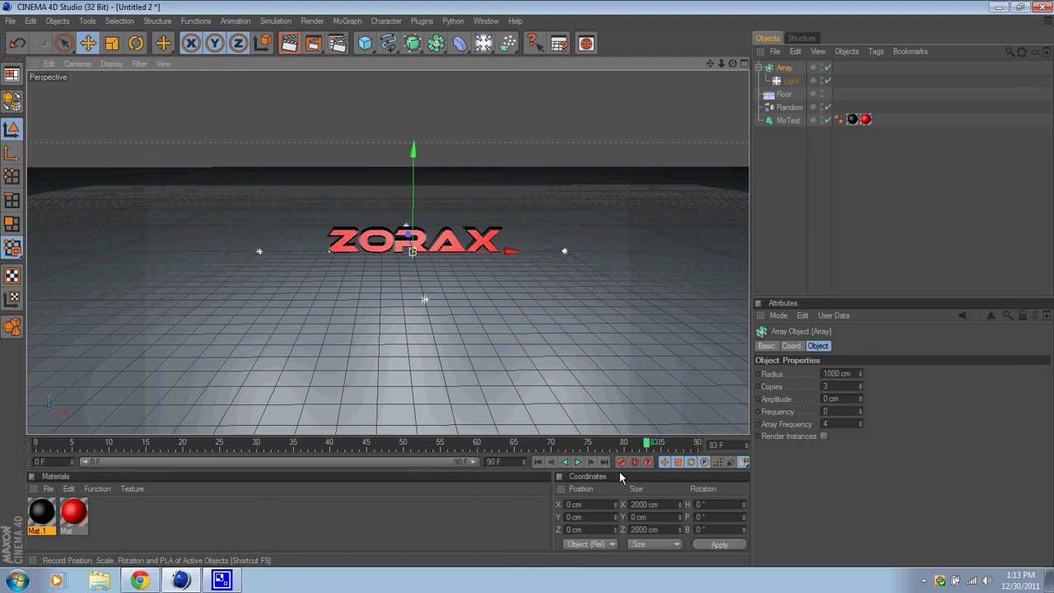
Create a new material and set its color to pure white (255, 255, 255)
right_click(47, 494)
left_click(79, 333)
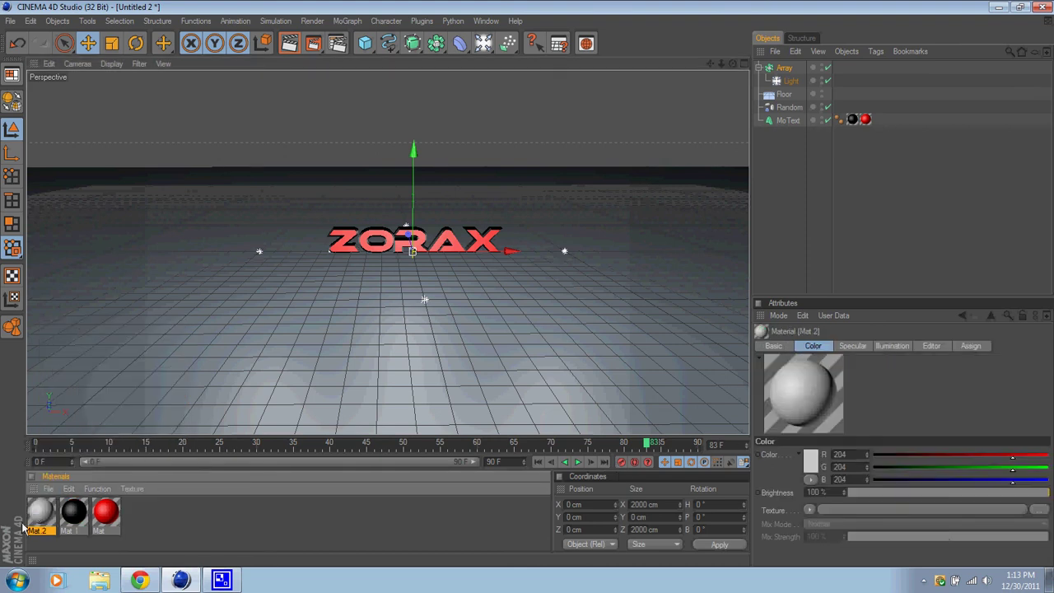
double_click(42, 512)
left_click(340, 137)
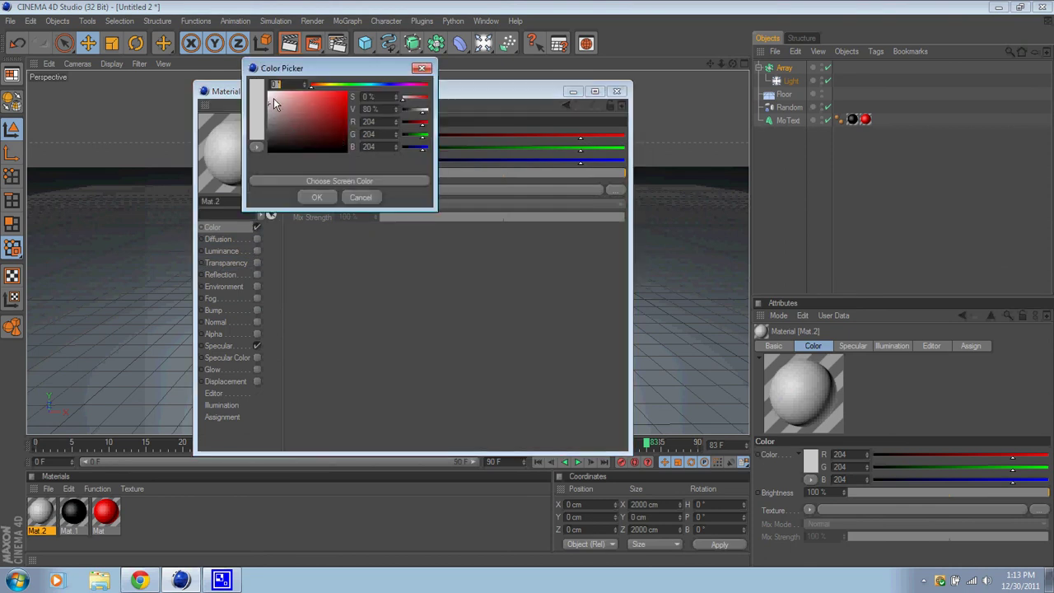
left_click(255, 85)
left_click(316, 197)
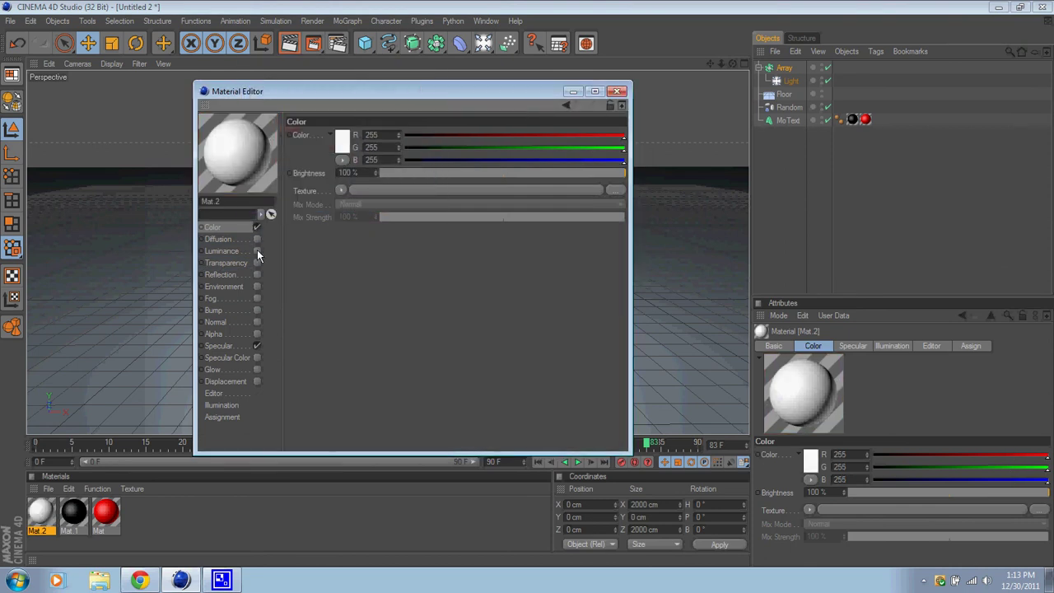
Enable the white material's reflection with a Fresnel texture, 32% brightness and 4% blurriness
left_click(257, 274)
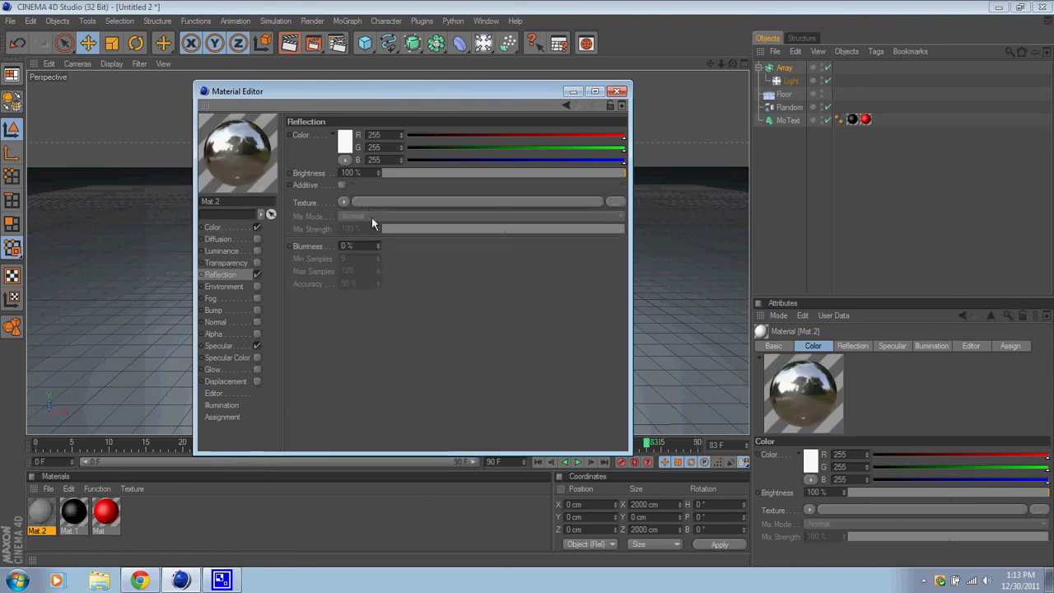
left_click(343, 203)
left_click(354, 322)
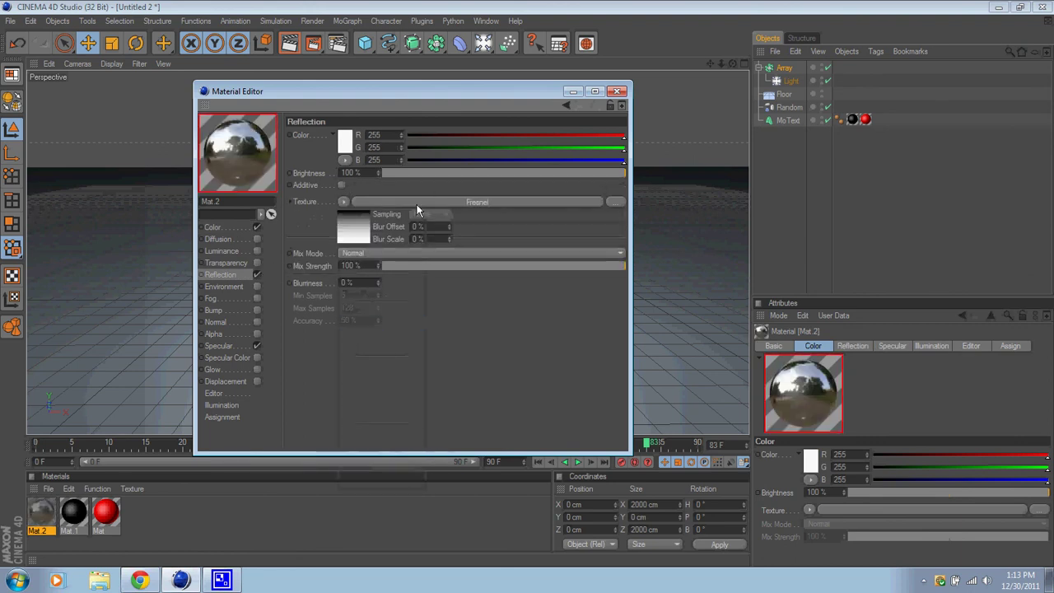
left_click_drag(481, 173, 461, 176)
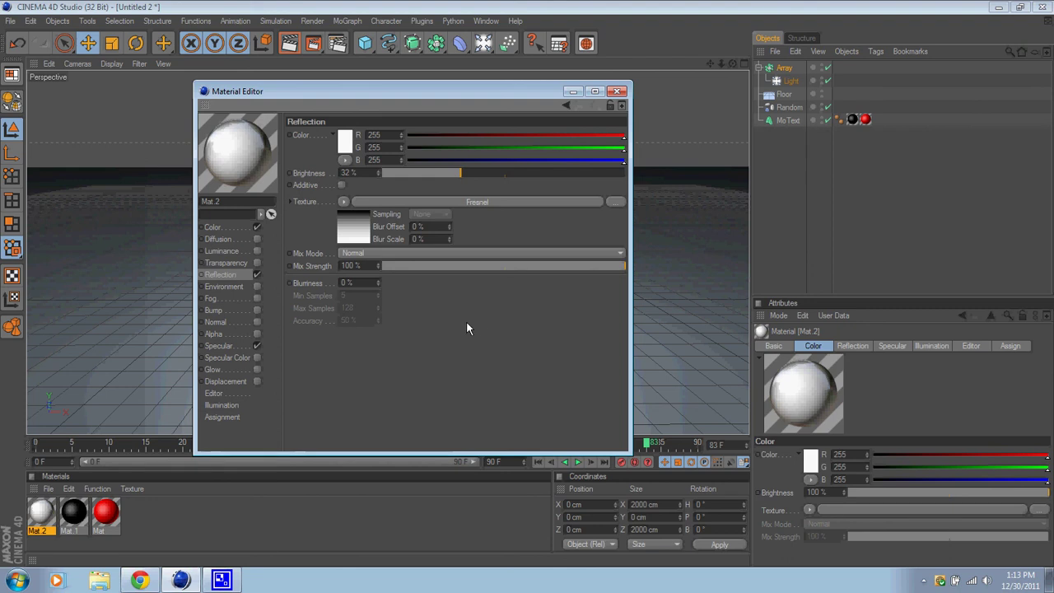
left_click_drag(377, 284, 376, 277)
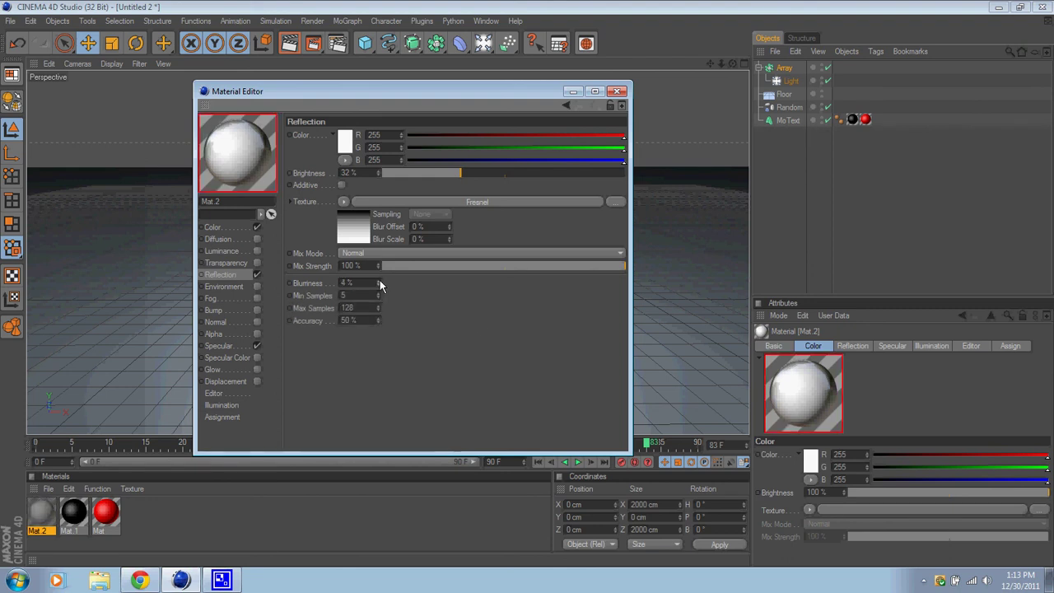
left_click(618, 90)
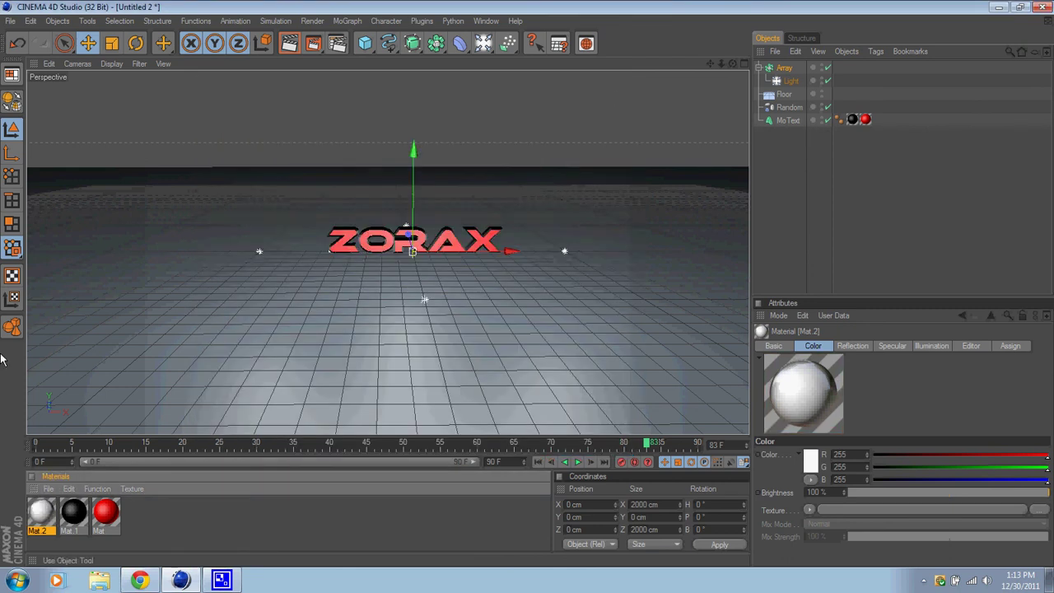
Apply the white reflective material Mat.2 to the Floor and test-render a closer view of the assembled text
left_click_drag(186, 393, 198, 387)
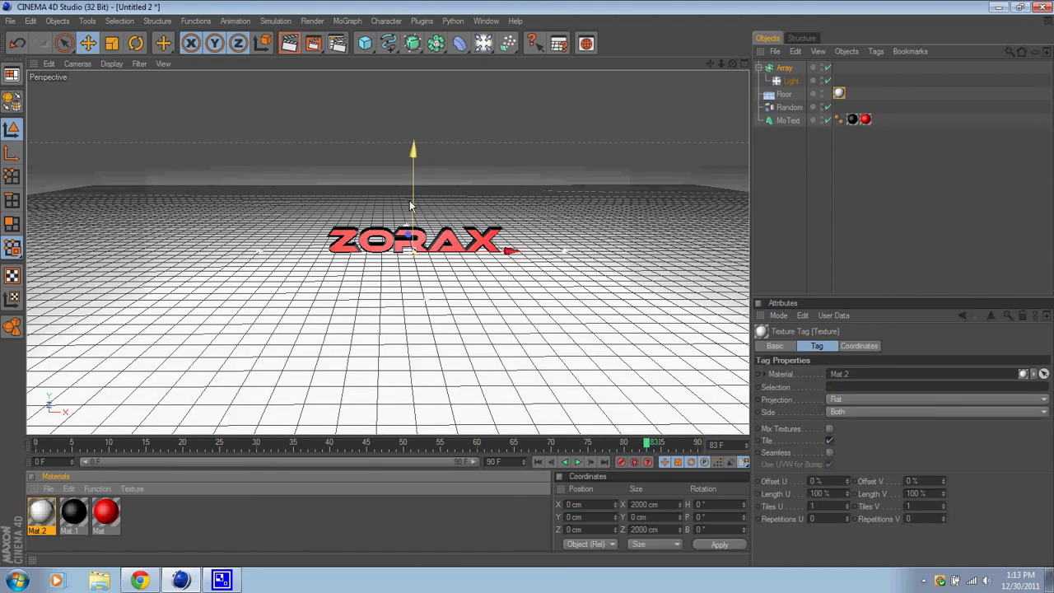
left_click_drag(410, 205, 607, 138)
left_click_drag(566, 293, 525, 288)
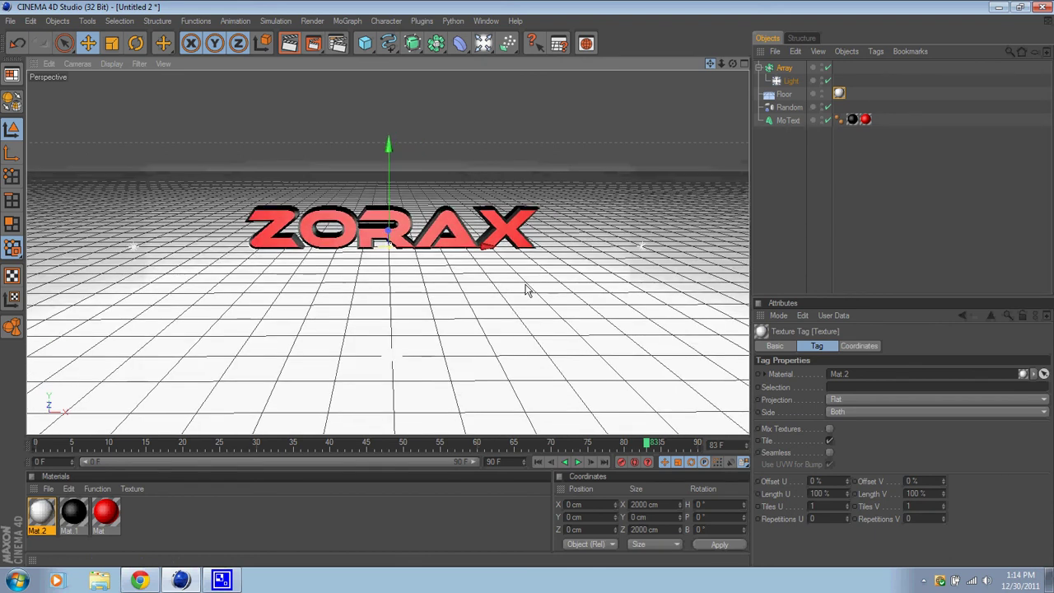
left_click(285, 46)
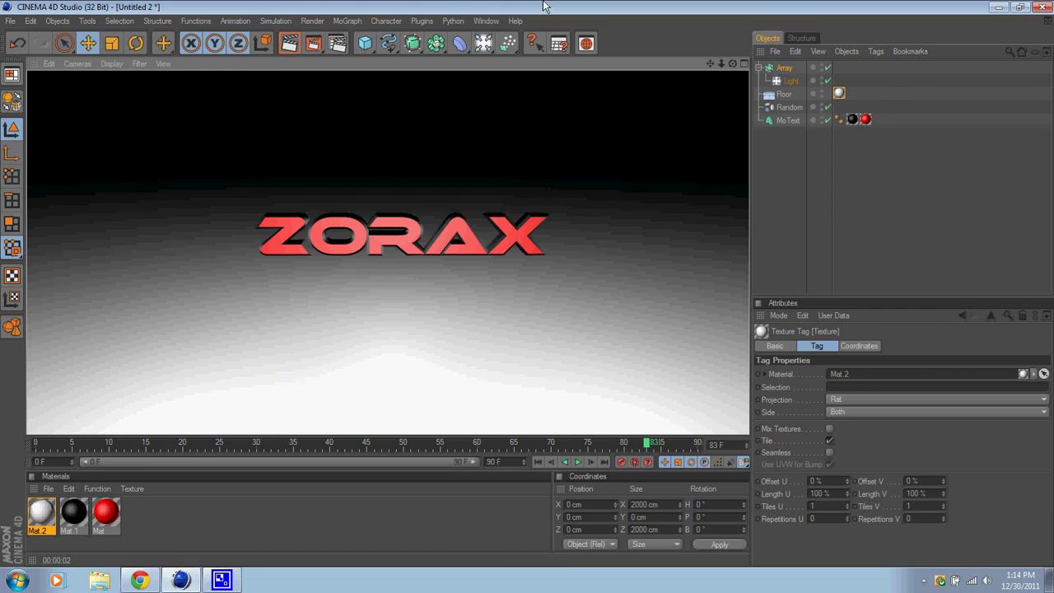
left_click(528, 288)
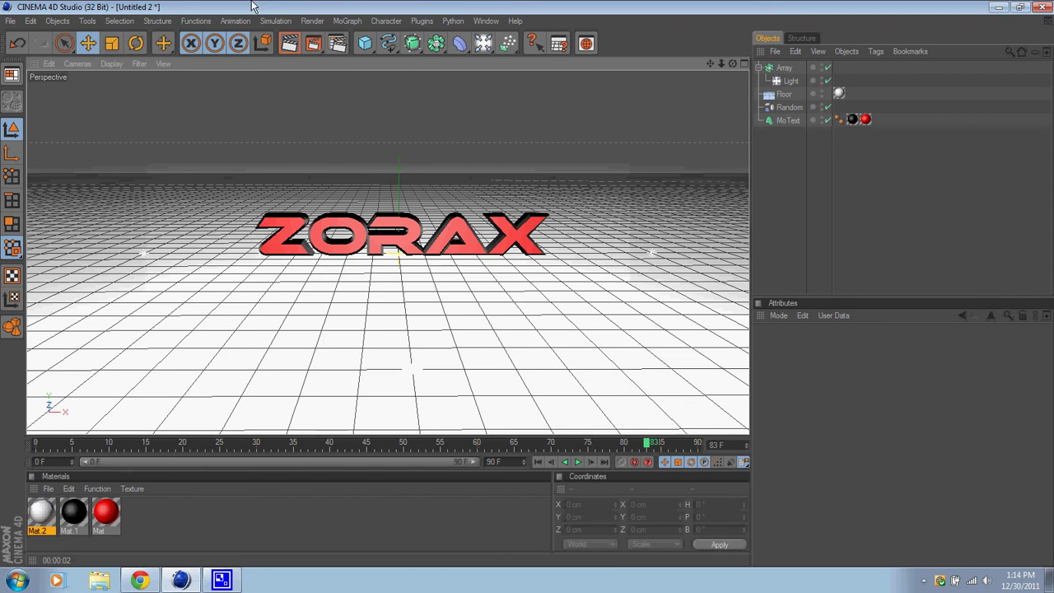
Add a Camera object and look through it in the perspective view
left_click(483, 43)
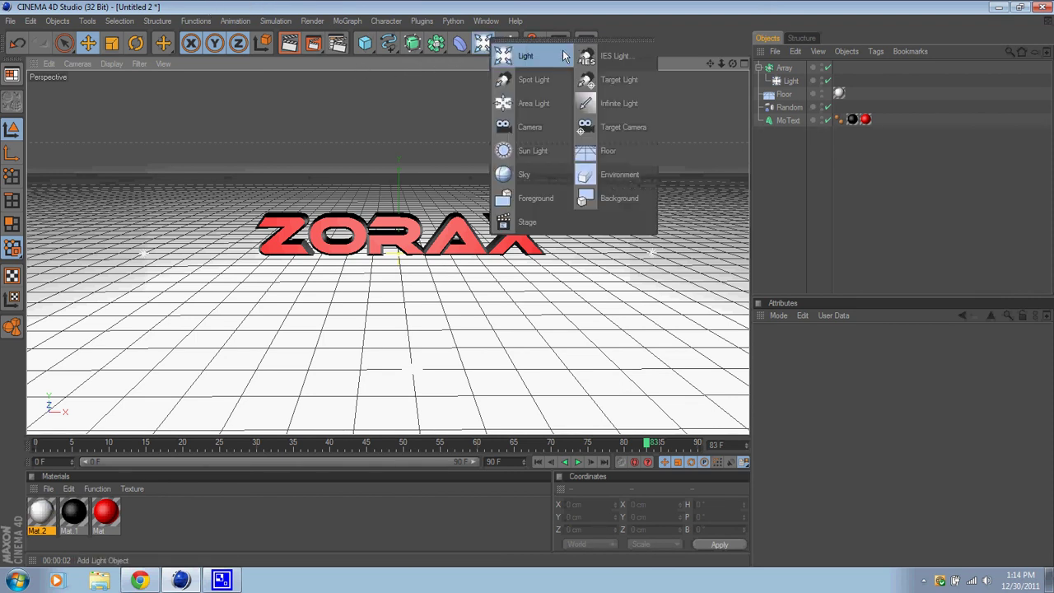
left_click(521, 127)
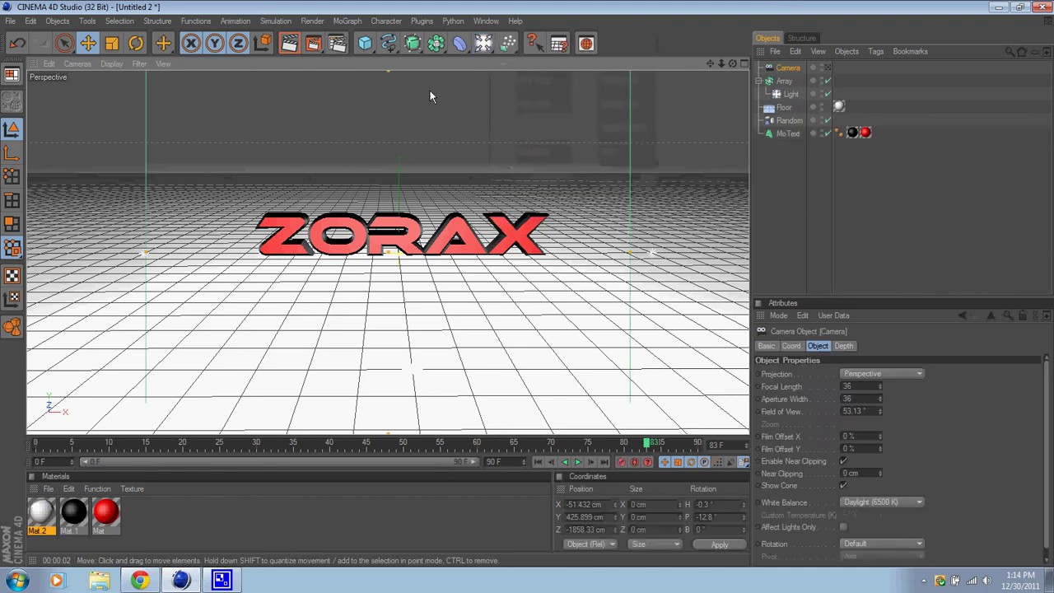
left_click(827, 67)
Angle the camera to about X 812, Y 441, Z -2071 cm with heading 19.6° and keyframe it at frame 10
scroll(529, 289, "down", 3)
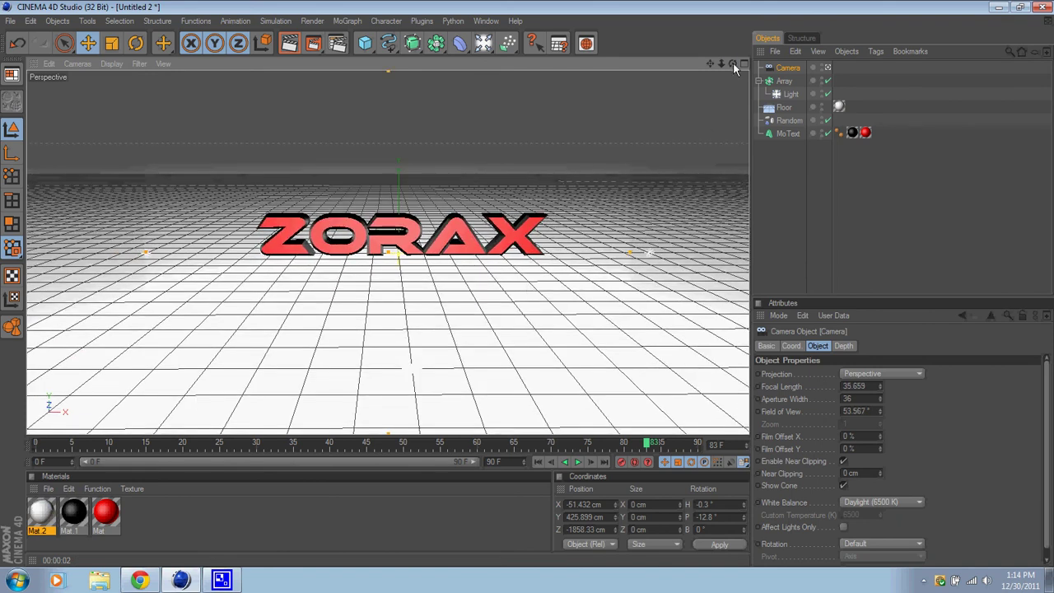
left_click_drag(732, 65, 529, 288)
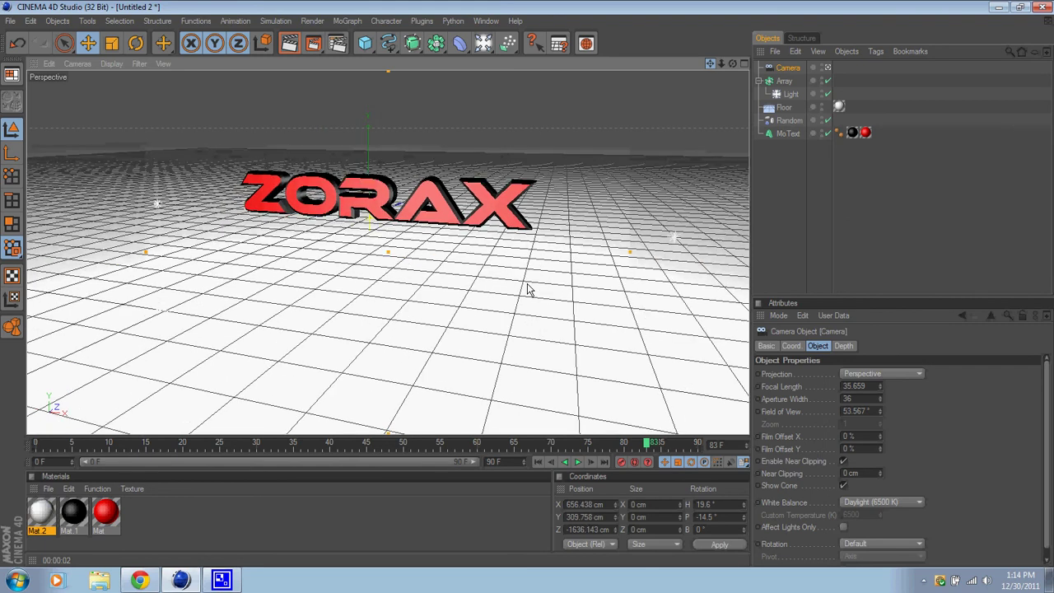
scroll(530, 289, "down", 4)
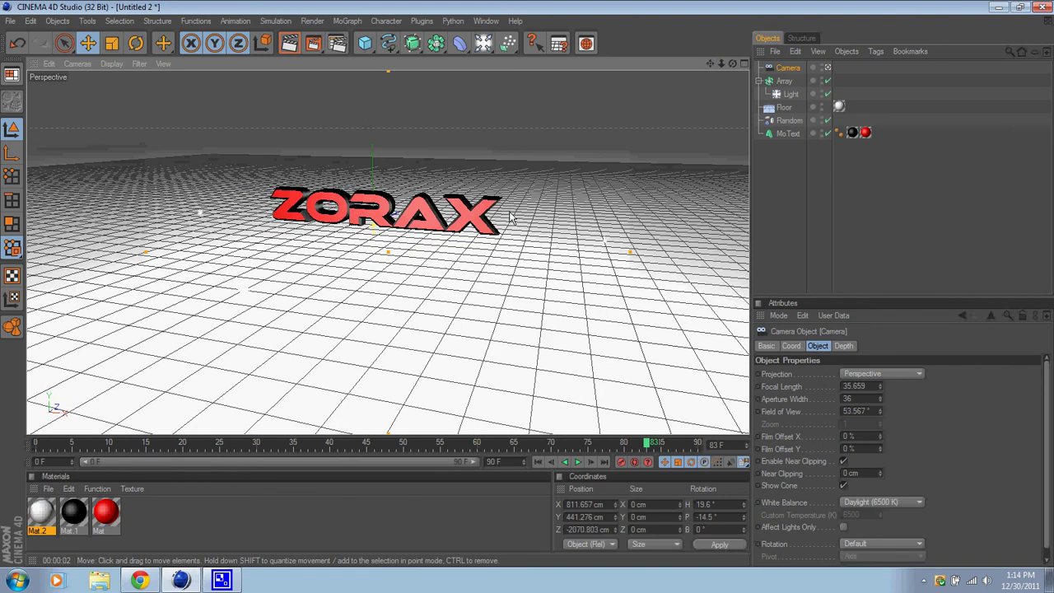
left_click_drag(652, 452, 111, 446)
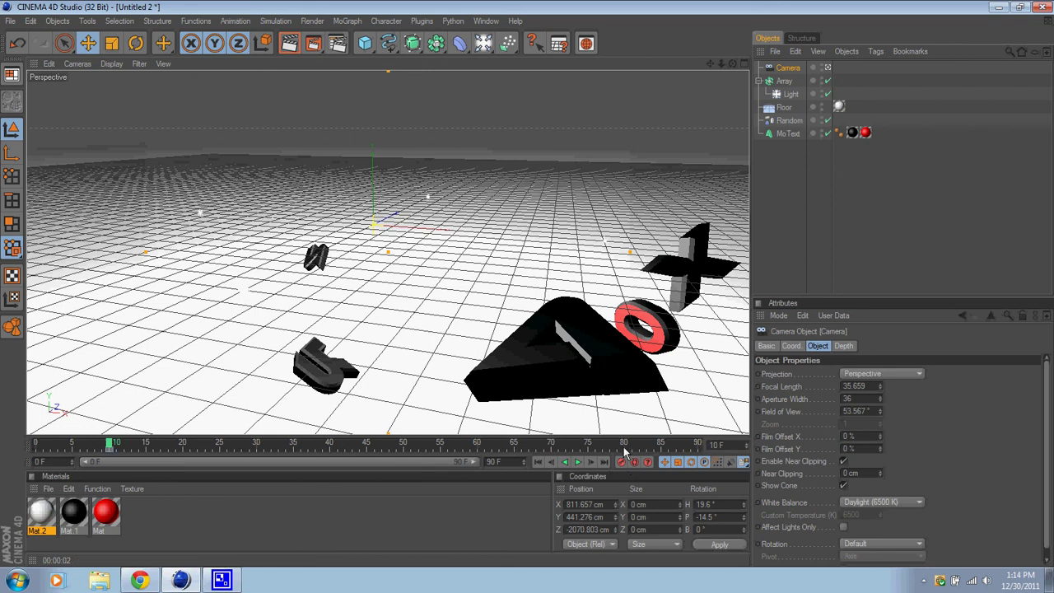
At frame 90, swing the camera to about X -818, Y 225, Z -2043 cm with heading -23.4° and record a keyframe
left_click_drag(680, 444, 697, 446)
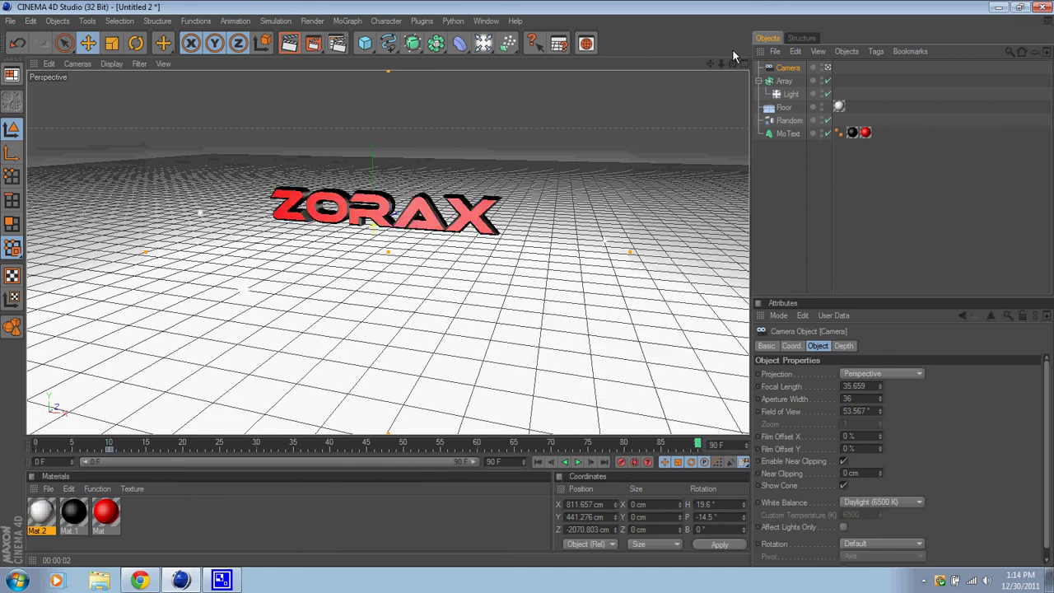
mouse_move(733, 63)
left_mouse_down()
mouse_move(529, 292)
mouse_move(713, 70)
left_mouse_up()
scroll(347, 218, "down", 3)
scroll(355, 211, "up", 3)
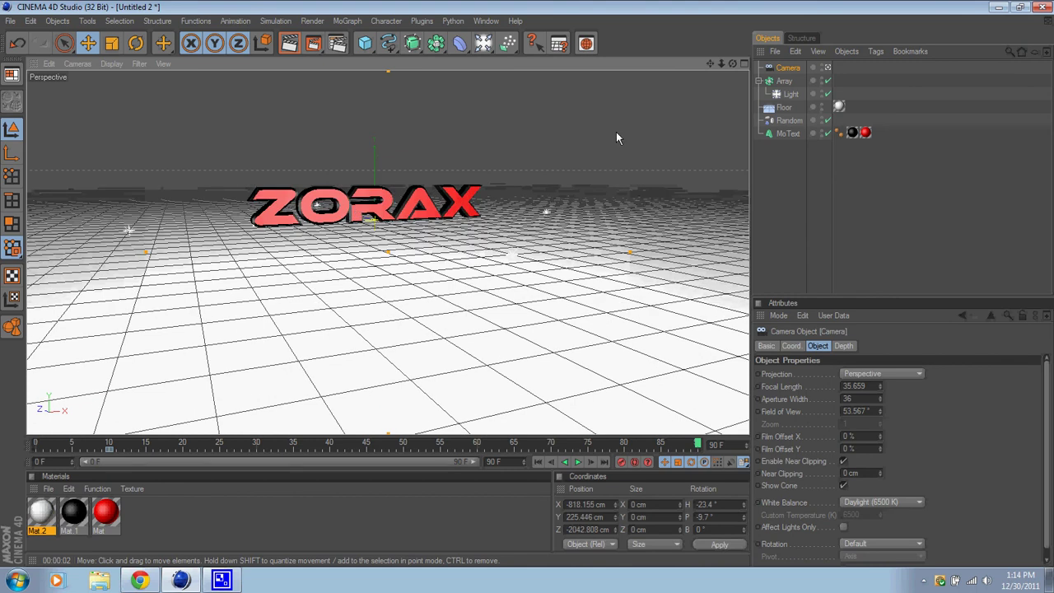
left_click(620, 463)
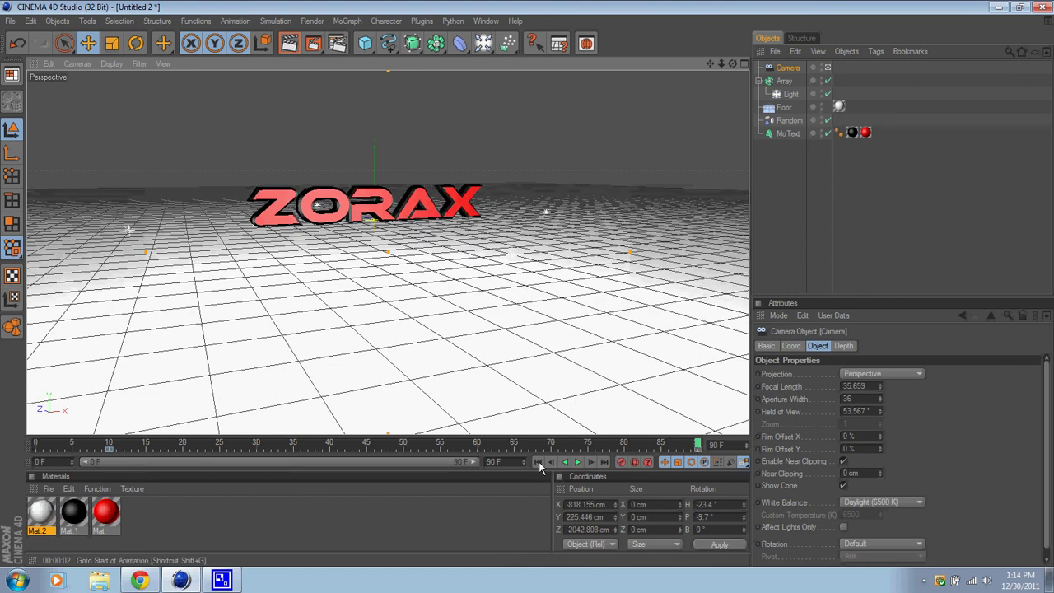
Play the camera animation from the start and look at the general render settings
left_click(537, 461)
left_click(577, 462)
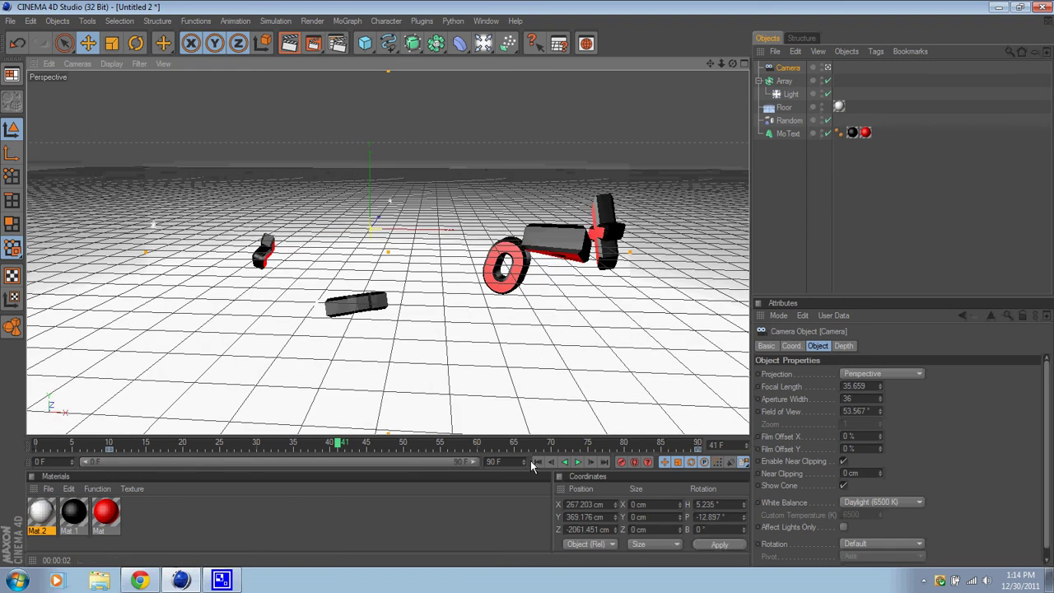
left_click(336, 43)
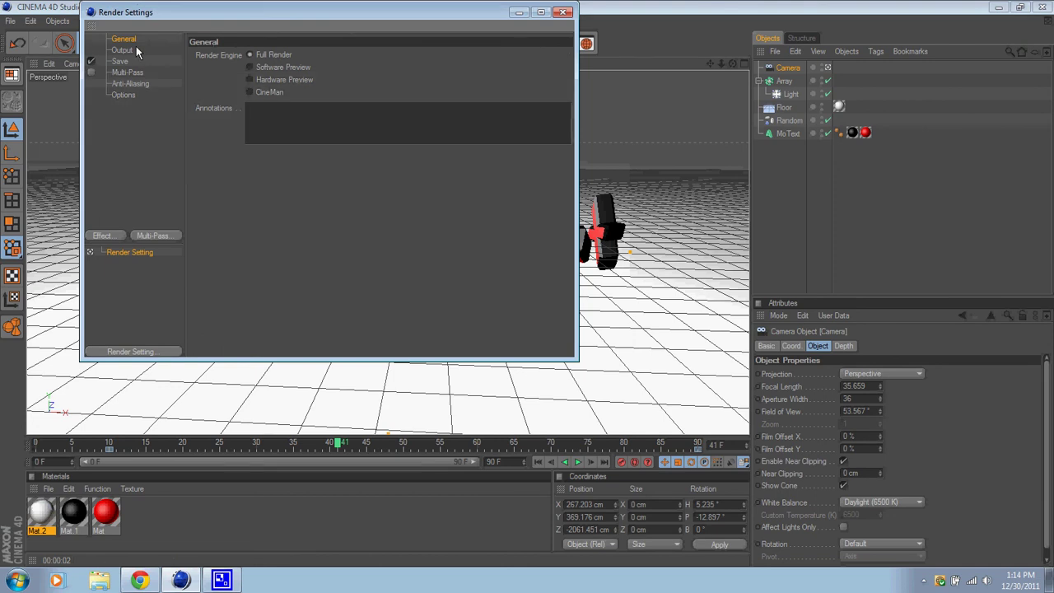
left_click(563, 12)
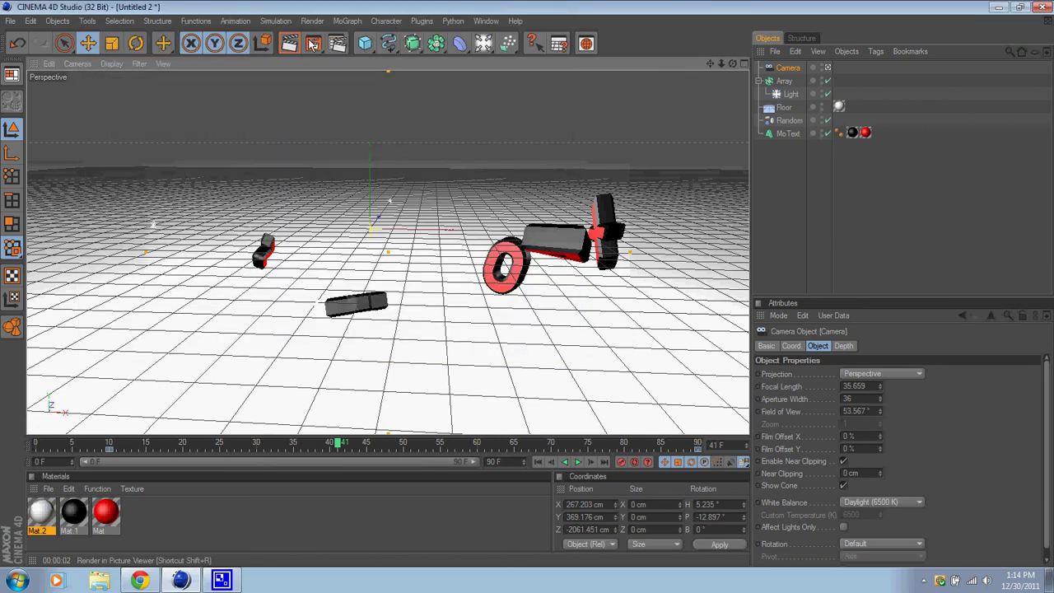